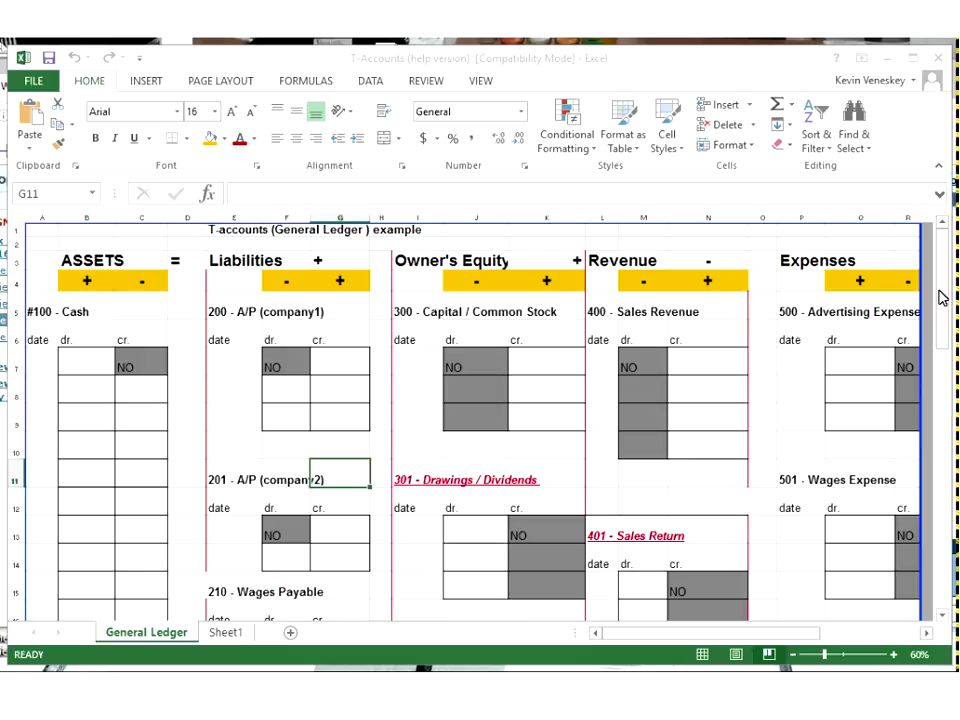
Step: Enter 1800 on the debit side of the #110 A/R T-account
{"action": "left_click_drag", "start_coordinate": [941, 299], "coordinate": [943, 615]}
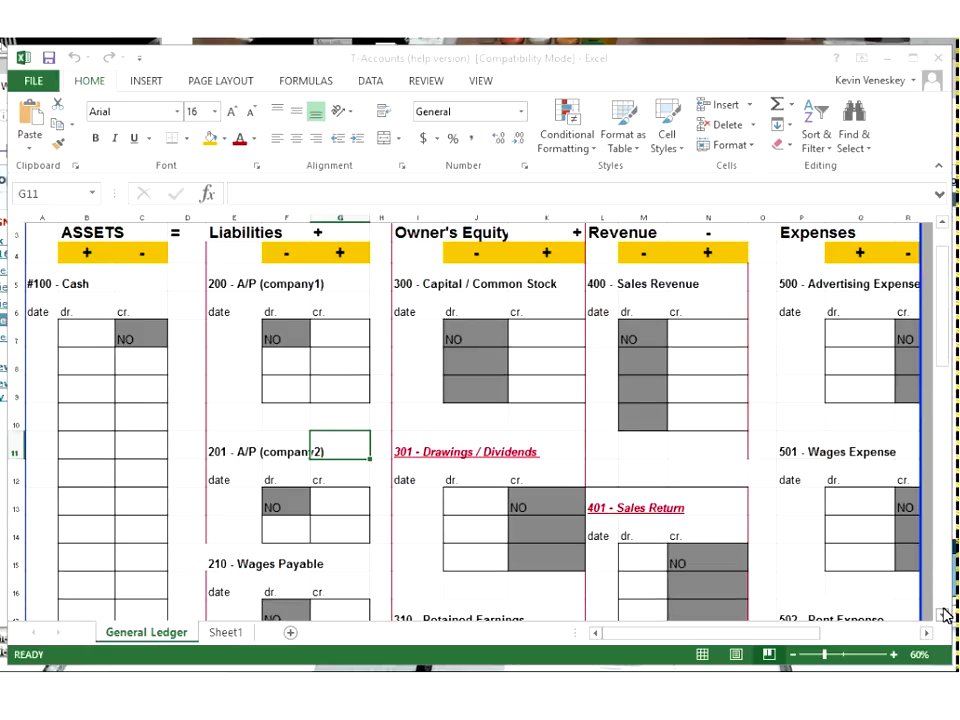
{"action": "scroll", "coordinate": [951, 541], "scroll_direction": "down", "scroll_amount": 9}
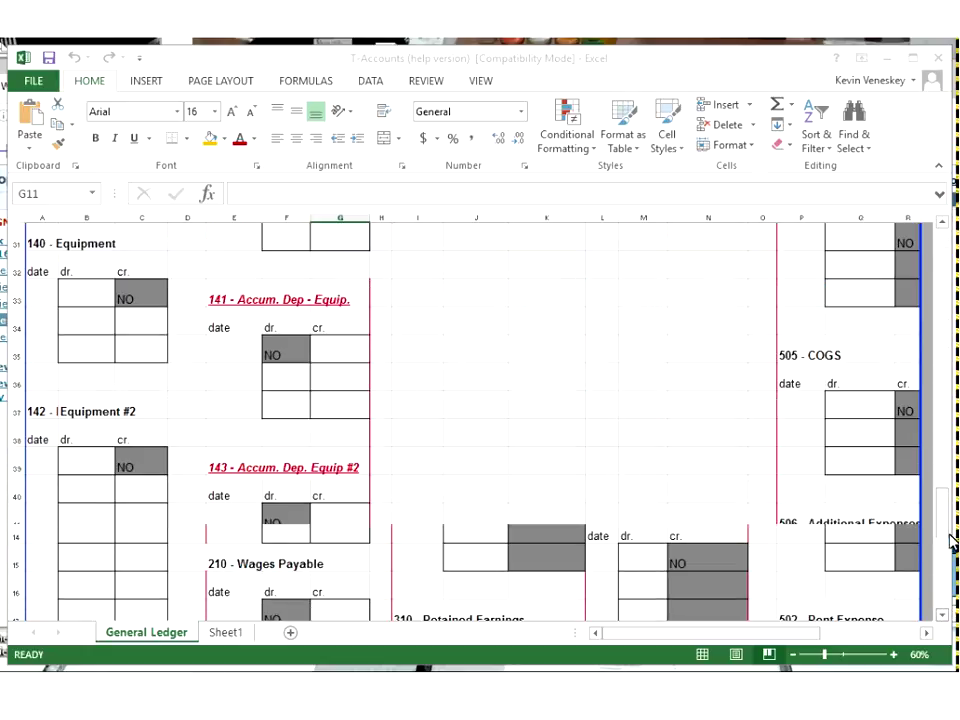
{"action": "scroll", "coordinate": [480, 420], "scroll_direction": "up", "scroll_amount": 3}
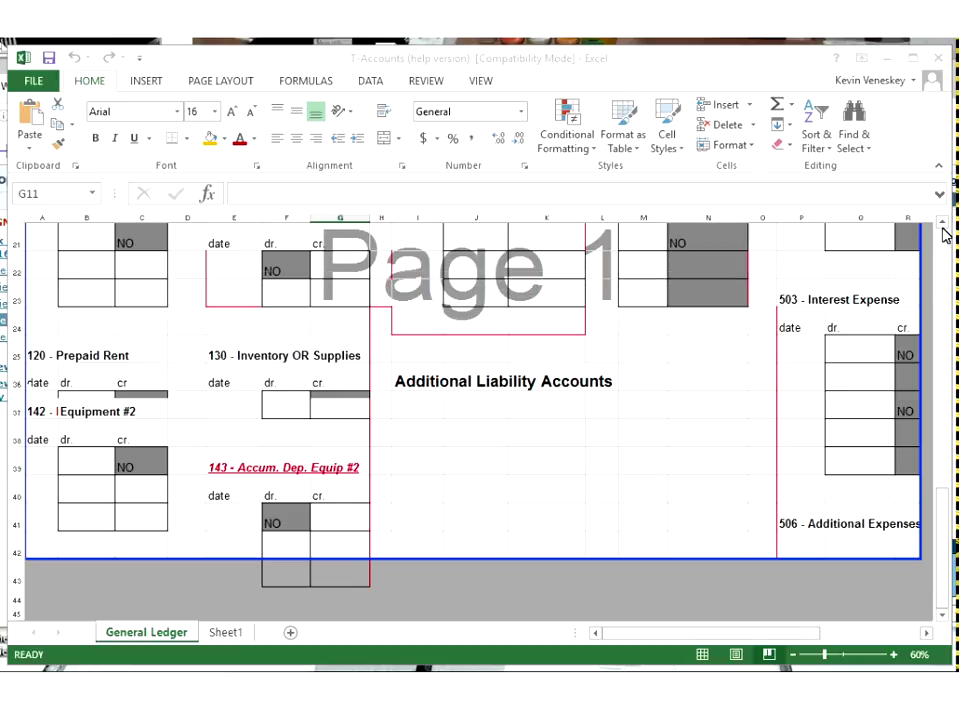
{"action": "scroll", "coordinate": [361, 663], "scroll_direction": "up", "scroll_amount": 1}
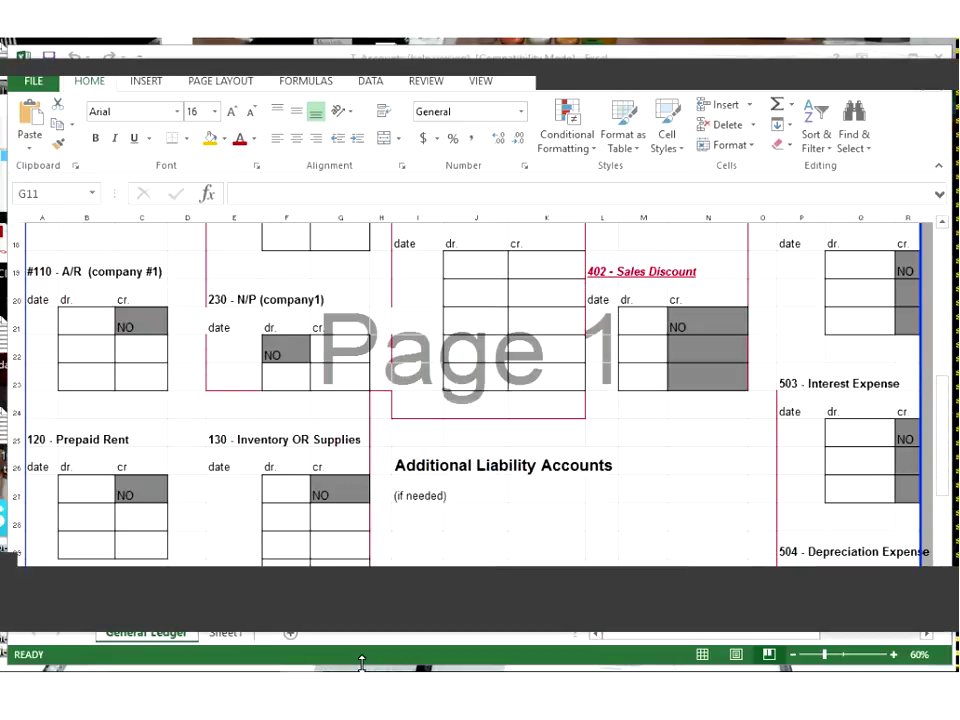
{"action": "left_click", "coordinate": [94, 320]}
{"action": "type", "text": "18"}
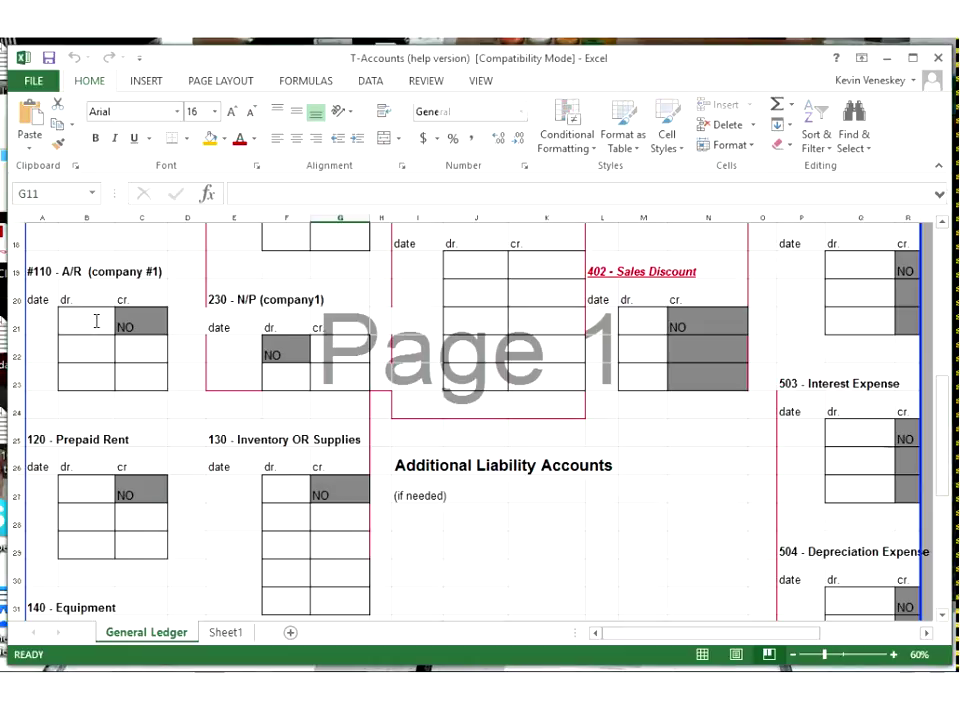
{"action": "type", "text": "00"}
{"action": "key", "text": "Up"}
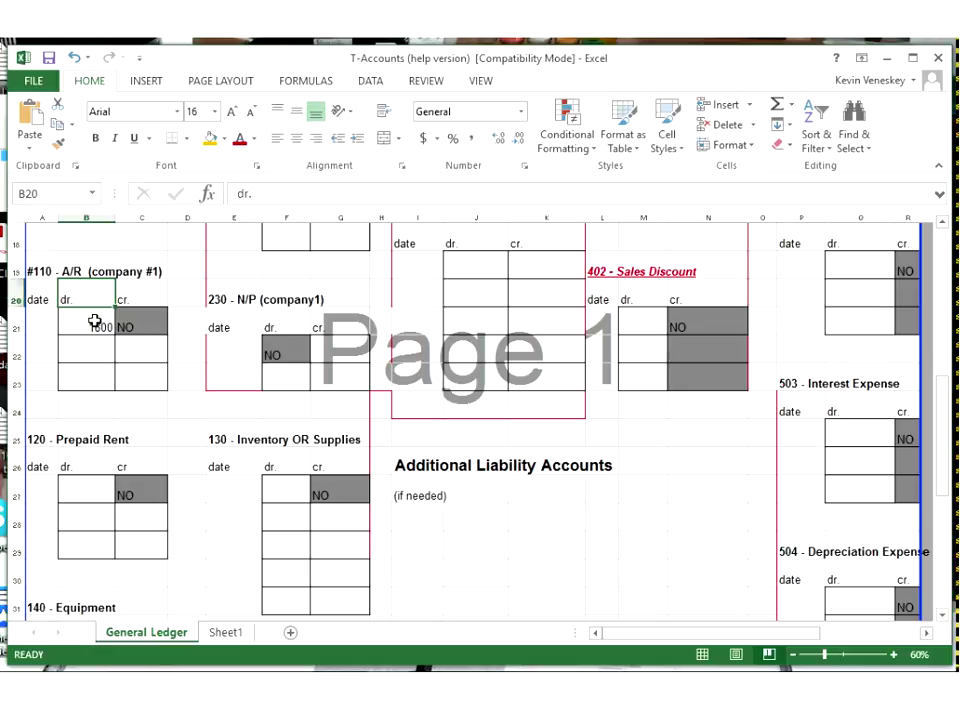
Step: Return to the top of the ledger and move to the Assets minus-sign cell
{"action": "key", "text": "Up"}
{"action": "key", "text": "Up"}
{"action": "key", "text": "Up"}
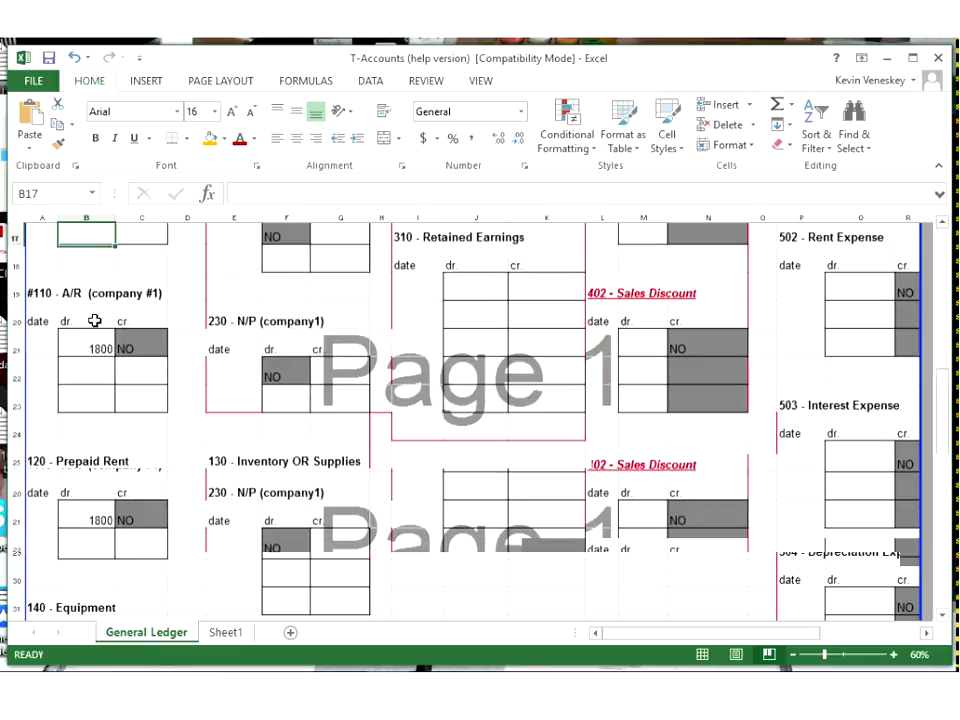
{"action": "key", "text": "ctrl+Up"}
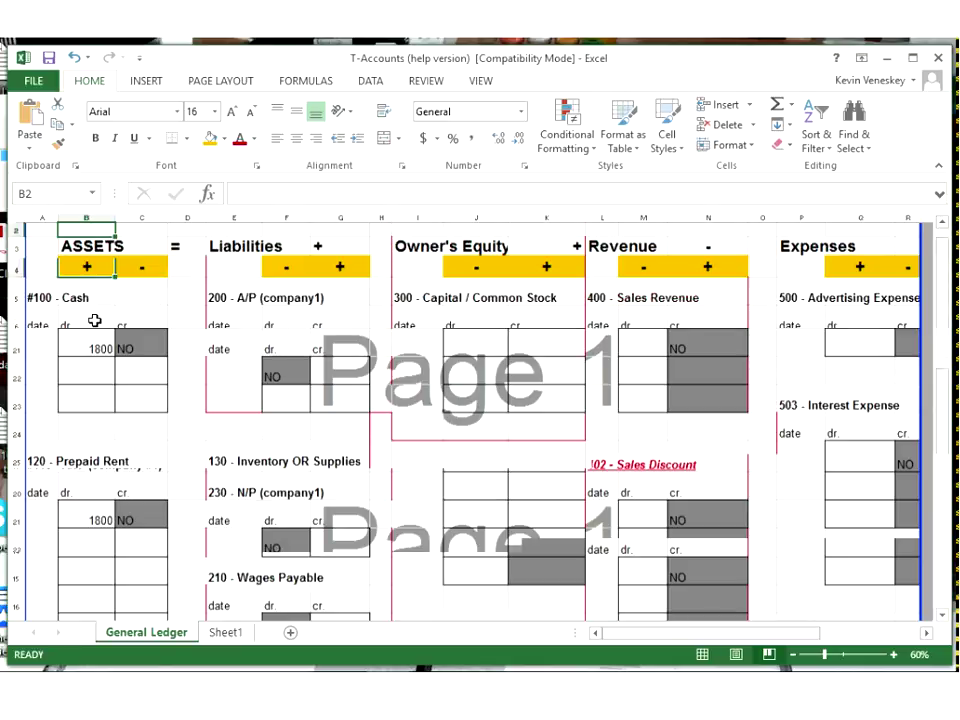
{"action": "key", "text": "Down"}
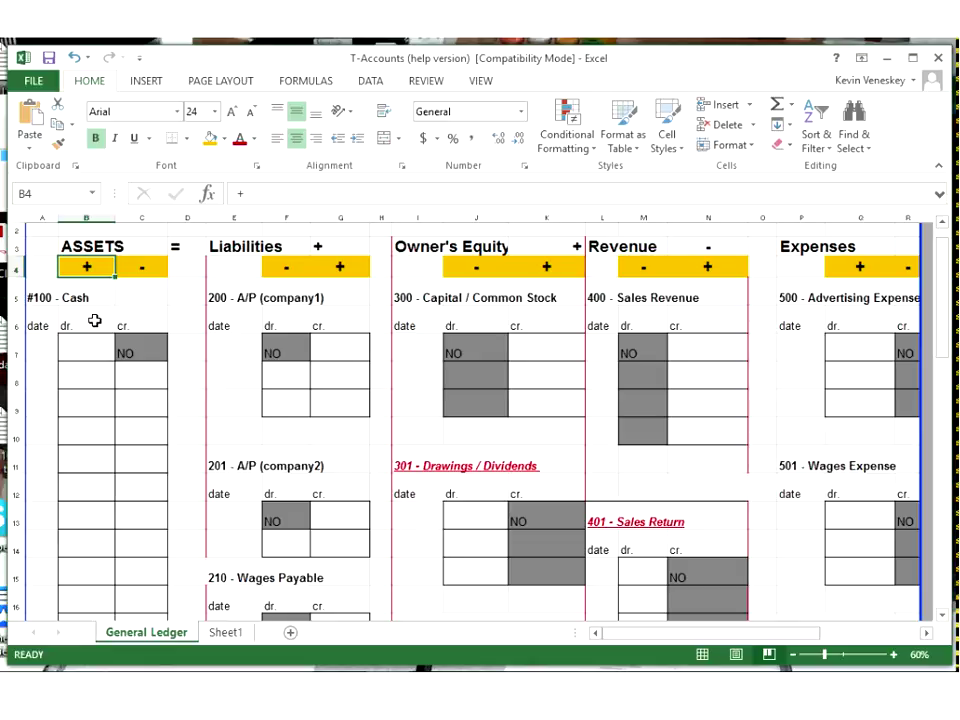
{"action": "key", "text": "Right"}
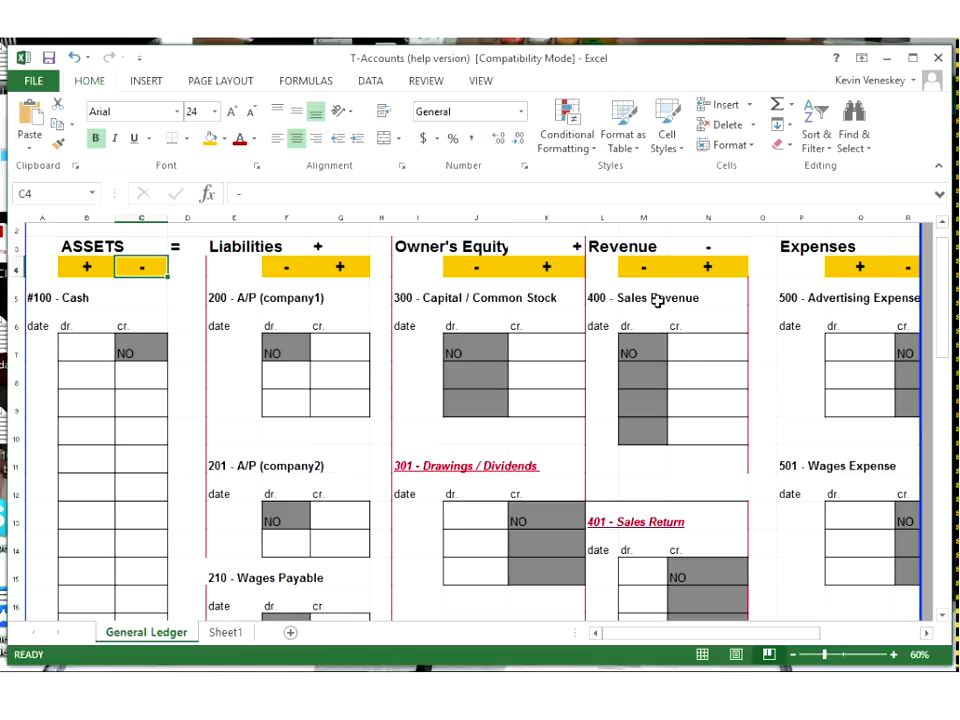
Step: Enter 1800 in cell N7 on the 400 Sales Revenue credit side, then reselect it
{"action": "left_click", "coordinate": [697, 351]}
{"action": "type", "text": "1"}
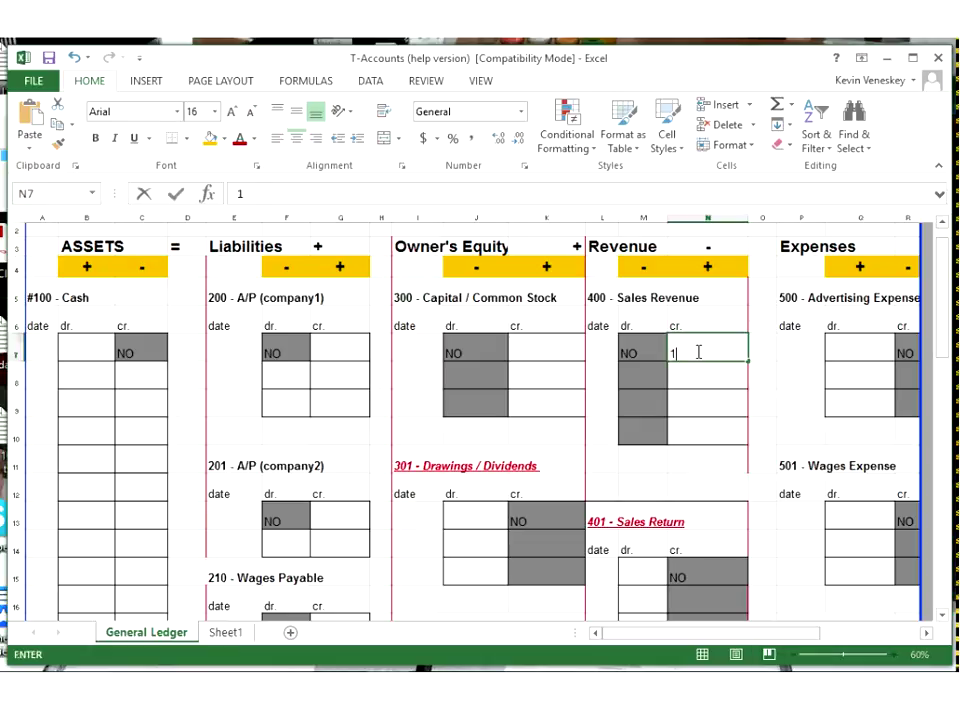
{"action": "type", "text": "800"}
{"action": "key", "text": "Return"}
{"action": "key", "text": "Up"}
{"action": "key", "text": "Up"}
{"action": "key", "text": "Up"}
{"action": "key", "text": "Up"}
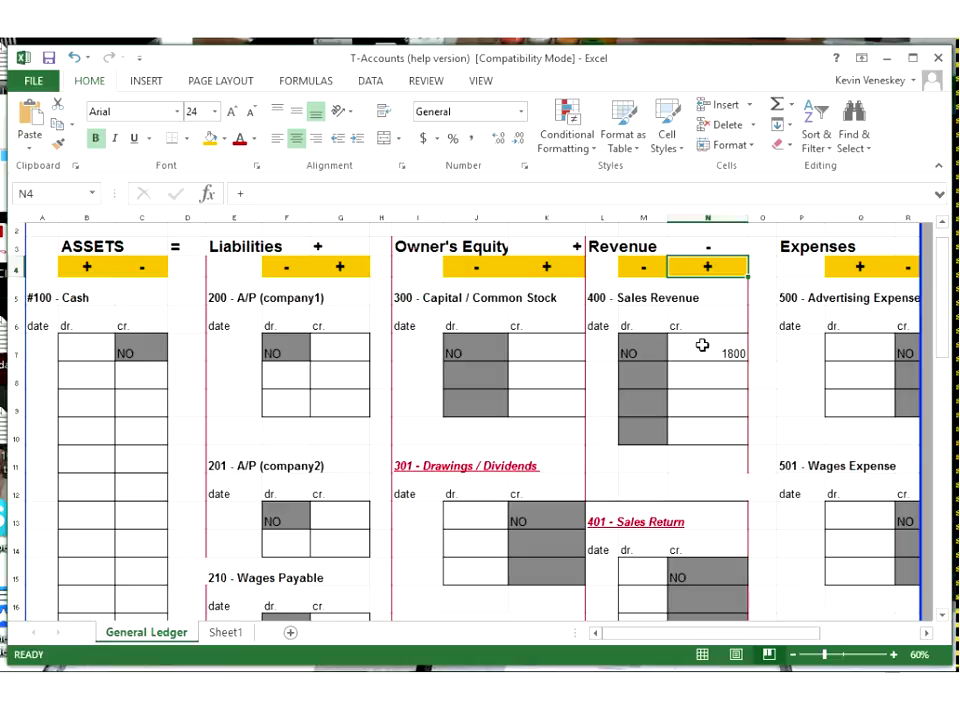
{"action": "left_click", "coordinate": [702, 345]}
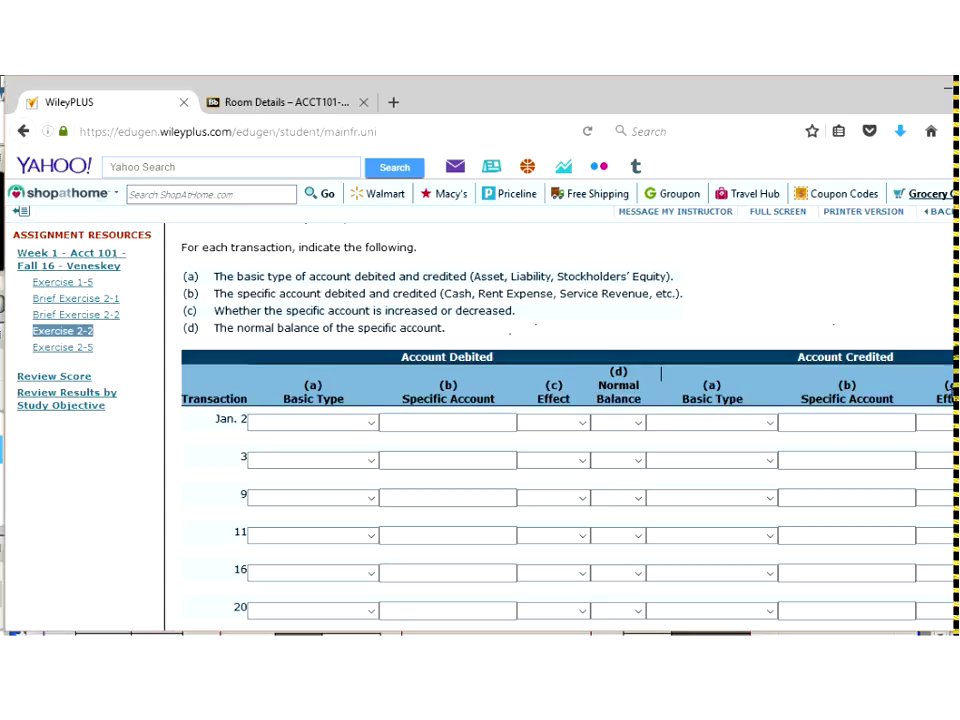
Step: Set the Jan. 11 debit to basic type Asset with account Accounts Receivable
{"action": "left_click", "coordinate": [298, 539]}
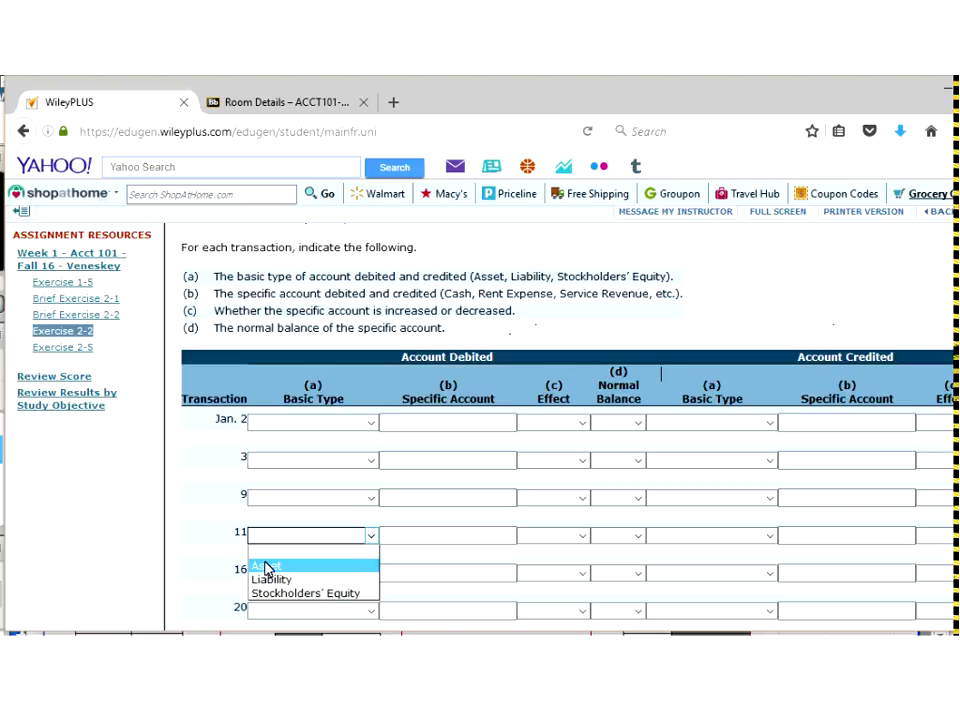
{"action": "left_click", "coordinate": [418, 537]}
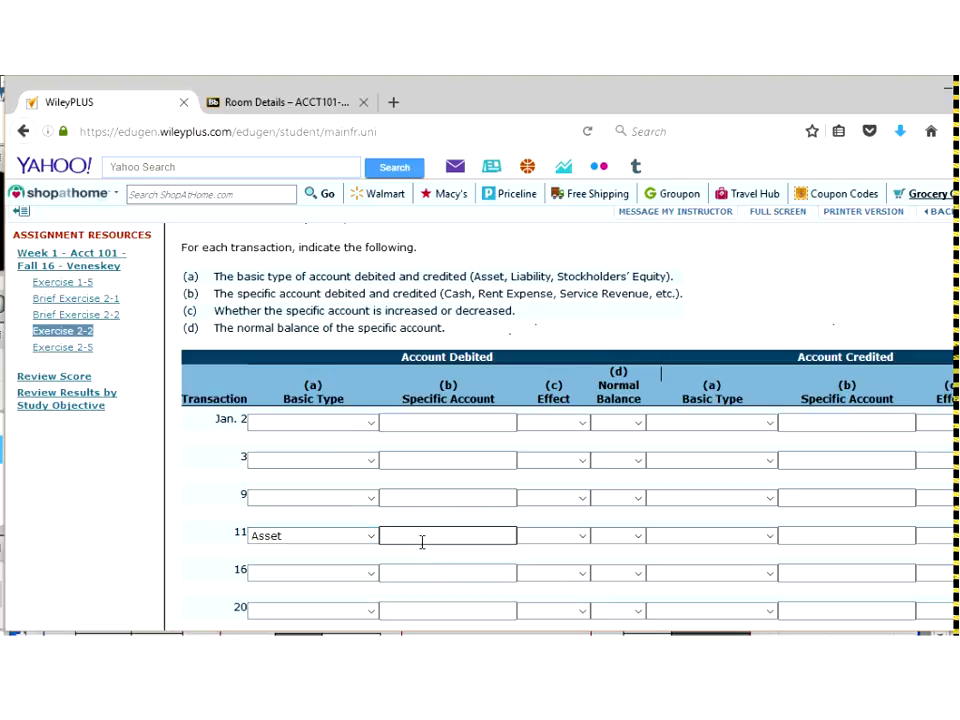
{"action": "type", "text": "acc"}
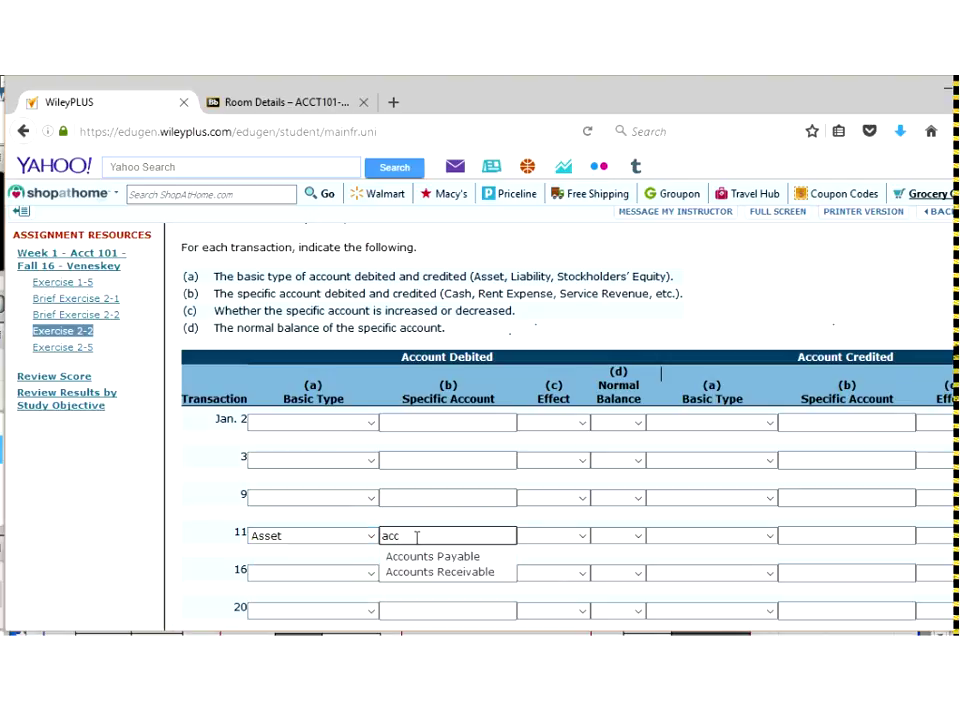
{"action": "key", "text": "Down"}
{"action": "key", "text": "Down"}
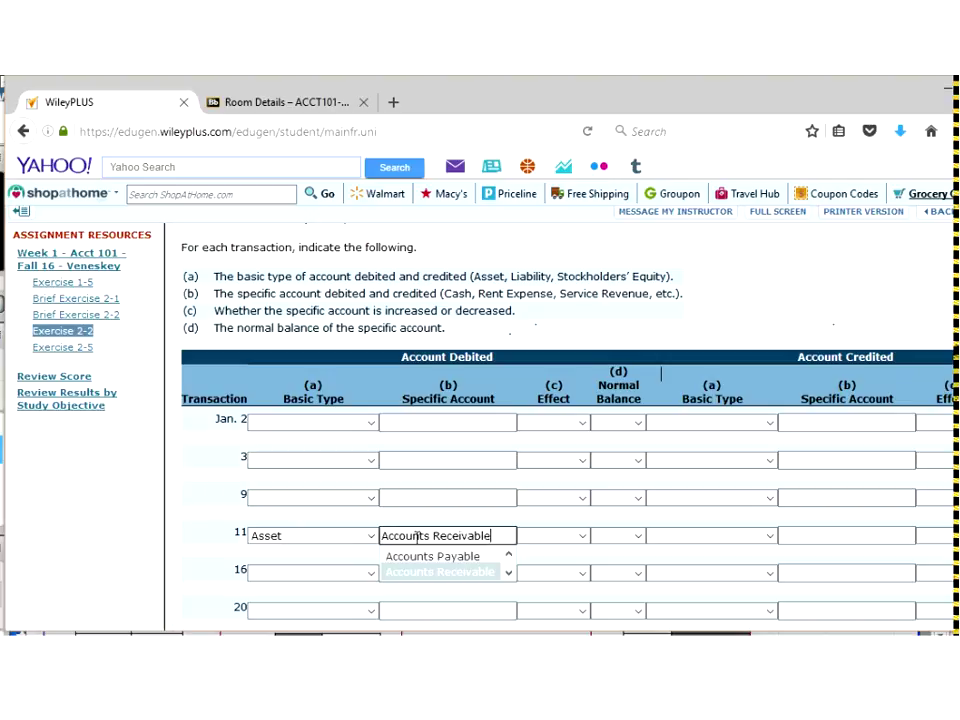
{"action": "key", "text": "Tab"}
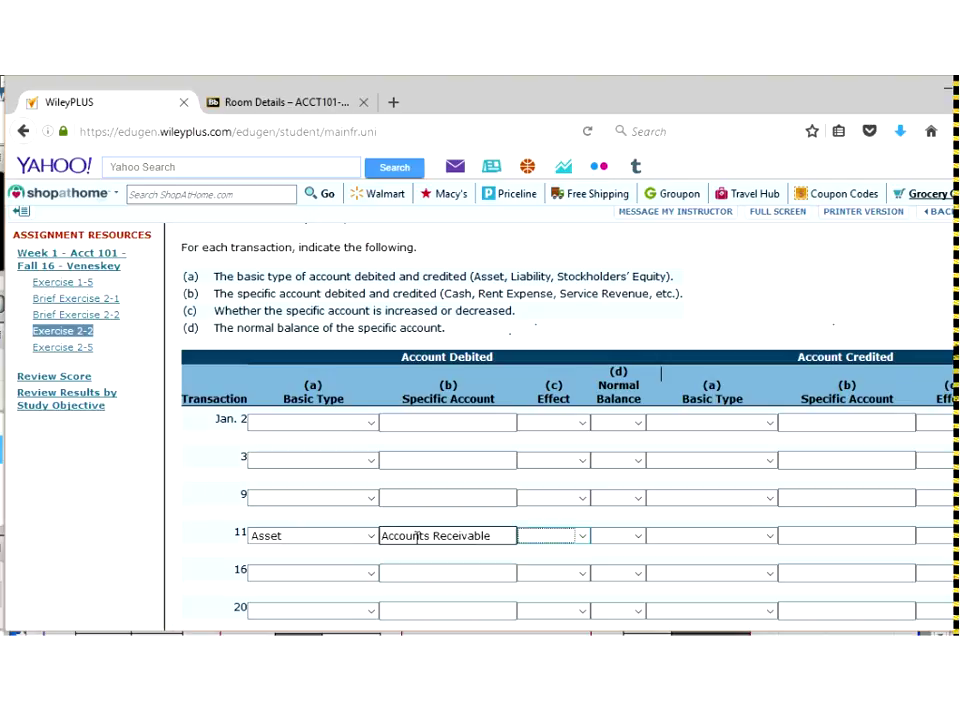
Step: Give the Jan. 11 debited account an Increase effect and a Debit normal balance
{"action": "left_click", "coordinate": [555, 541]}
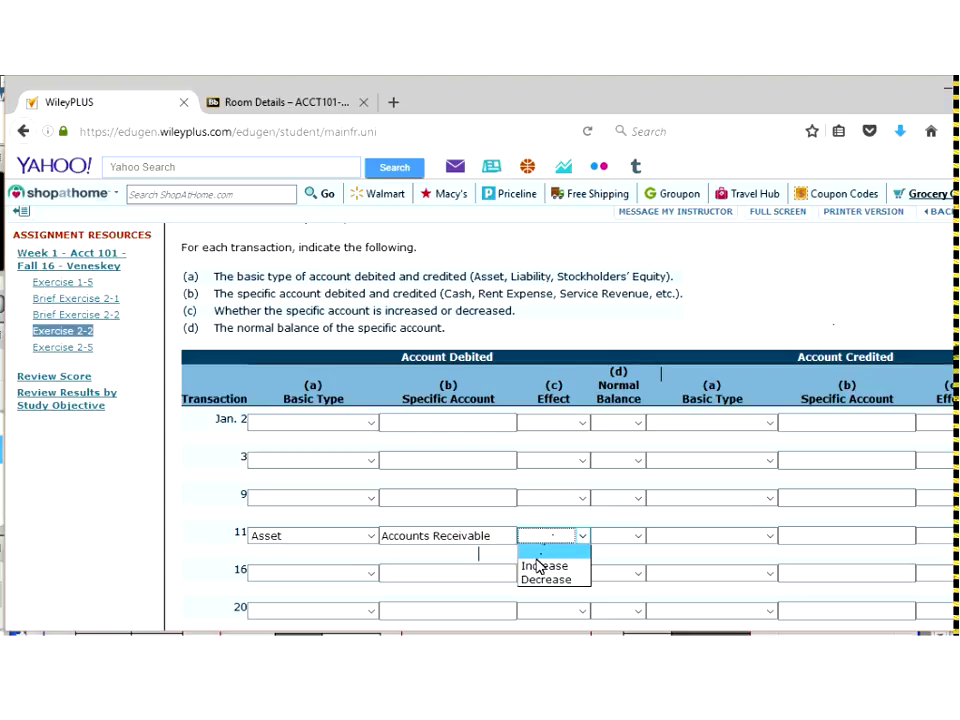
{"action": "left_click", "coordinate": [533, 567]}
{"action": "left_click", "coordinate": [621, 542]}
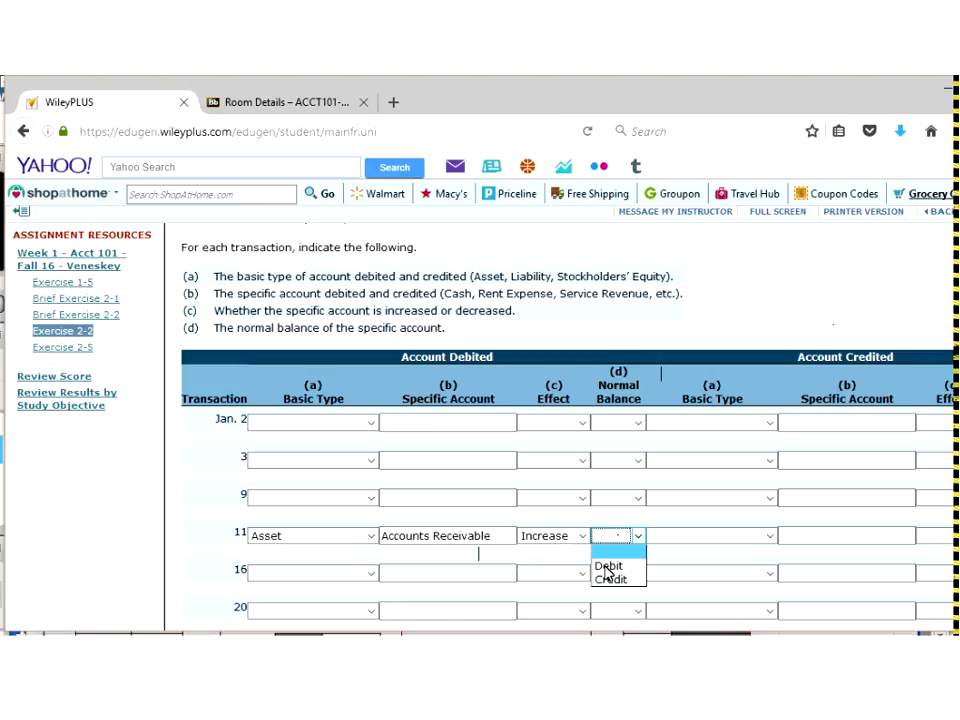
{"action": "left_click", "coordinate": [607, 567]}
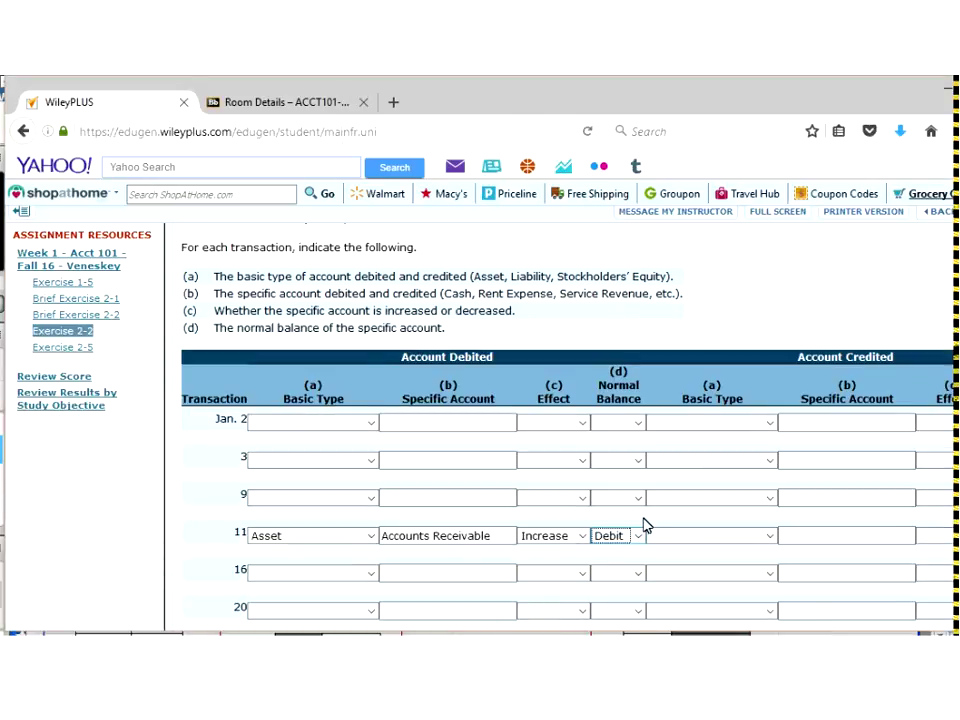
{"action": "left_click", "coordinate": [680, 546]}
{"action": "left_click", "coordinate": [680, 546]}
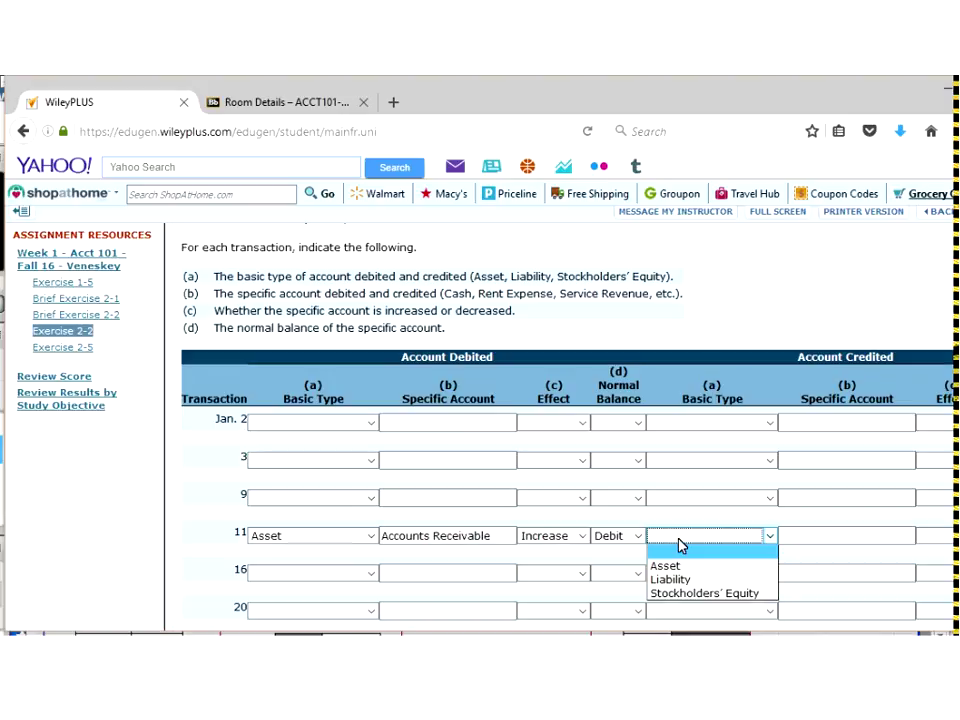
Step: Set the Jan. 11 credit to basic type Stockholders' Equity with account Service Revenue
{"action": "left_click", "coordinate": [673, 595]}
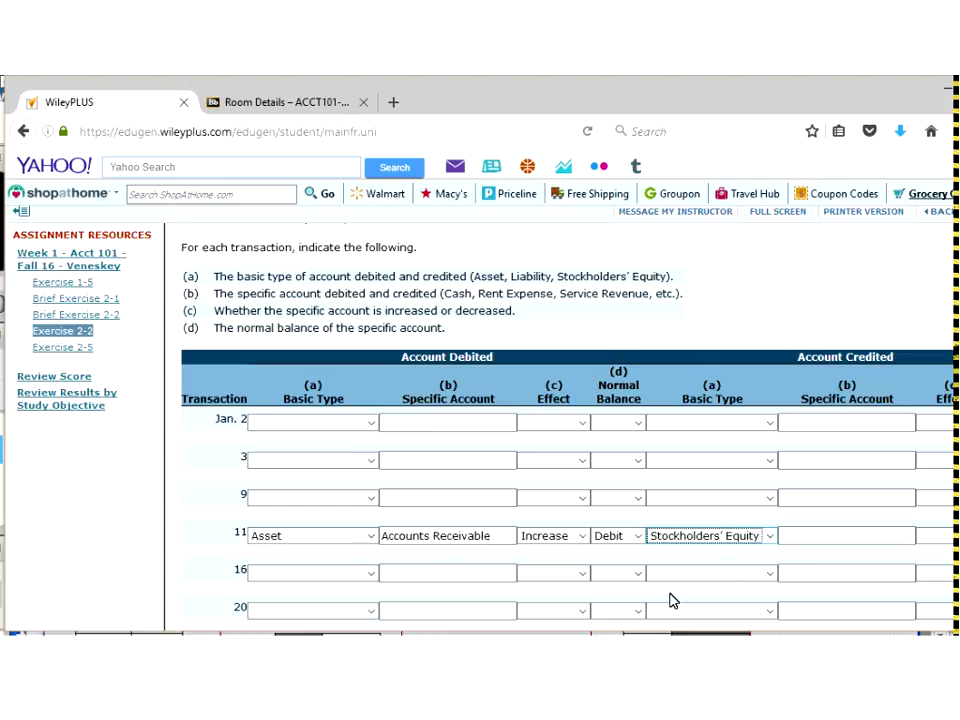
{"action": "left_click", "coordinate": [808, 535]}
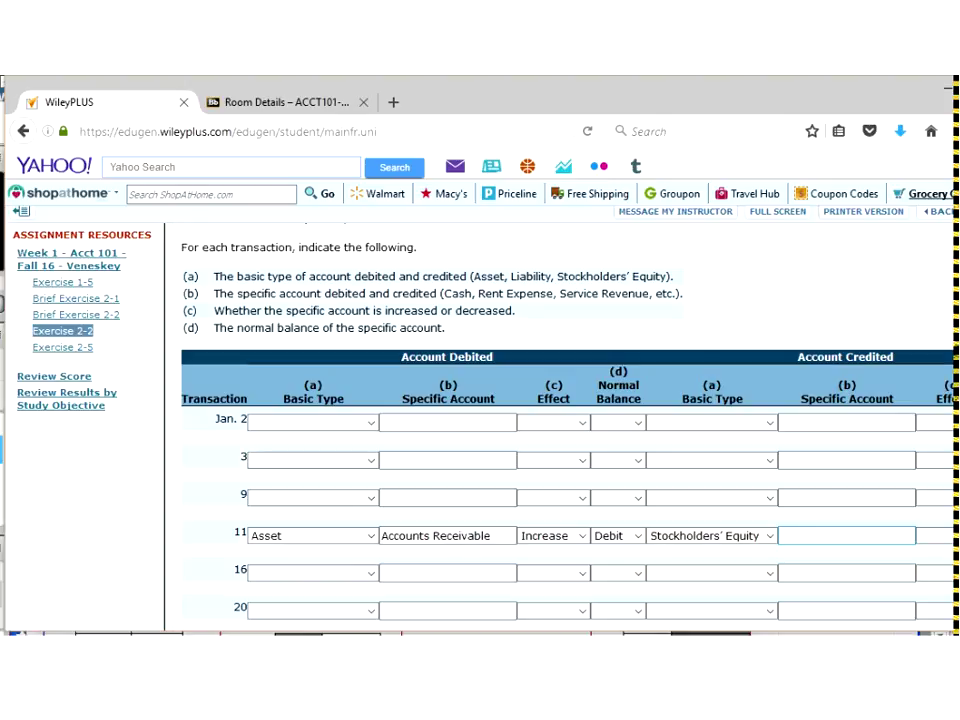
{"action": "left_click", "coordinate": [811, 496]}
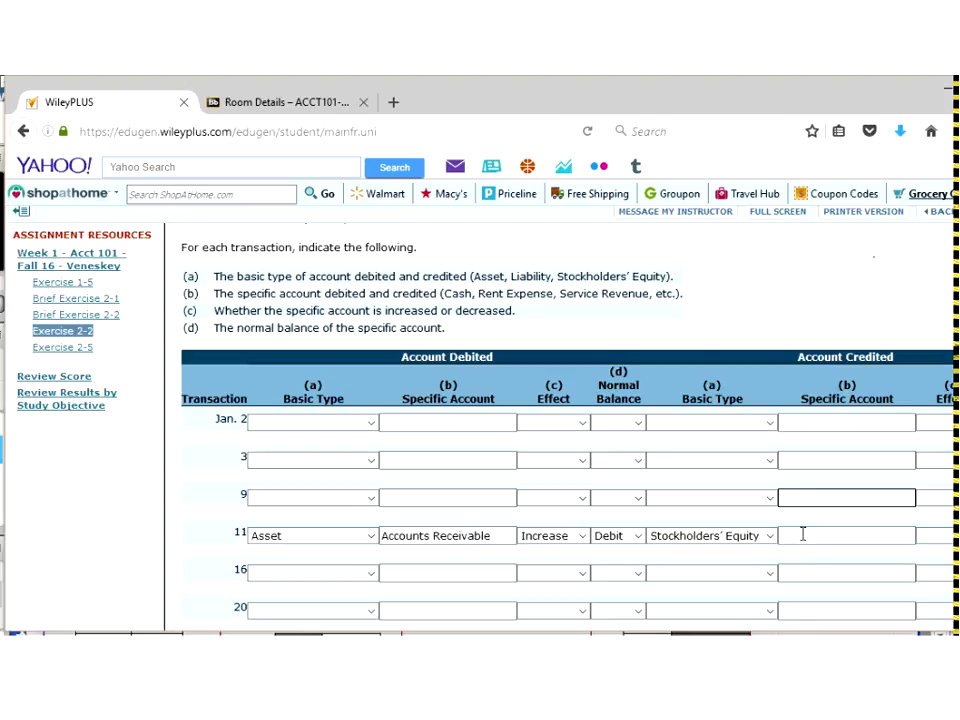
{"action": "left_click", "coordinate": [803, 535]}
{"action": "type", "text": "ser"}
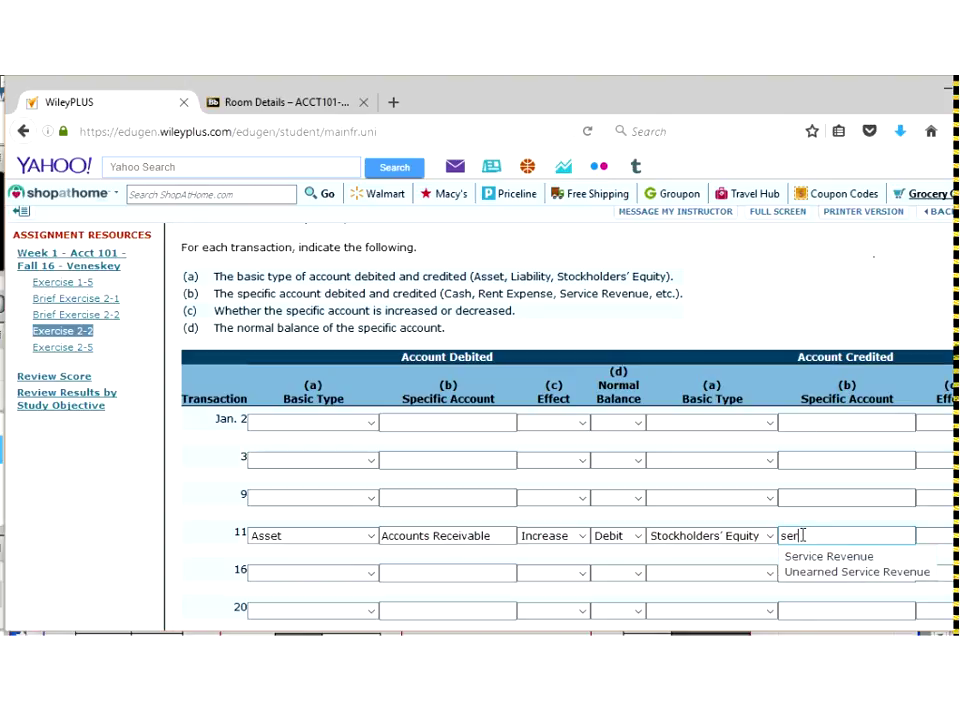
{"action": "key", "text": "Down"}
{"action": "key", "text": "Return"}
{"action": "key", "text": "Tab"}
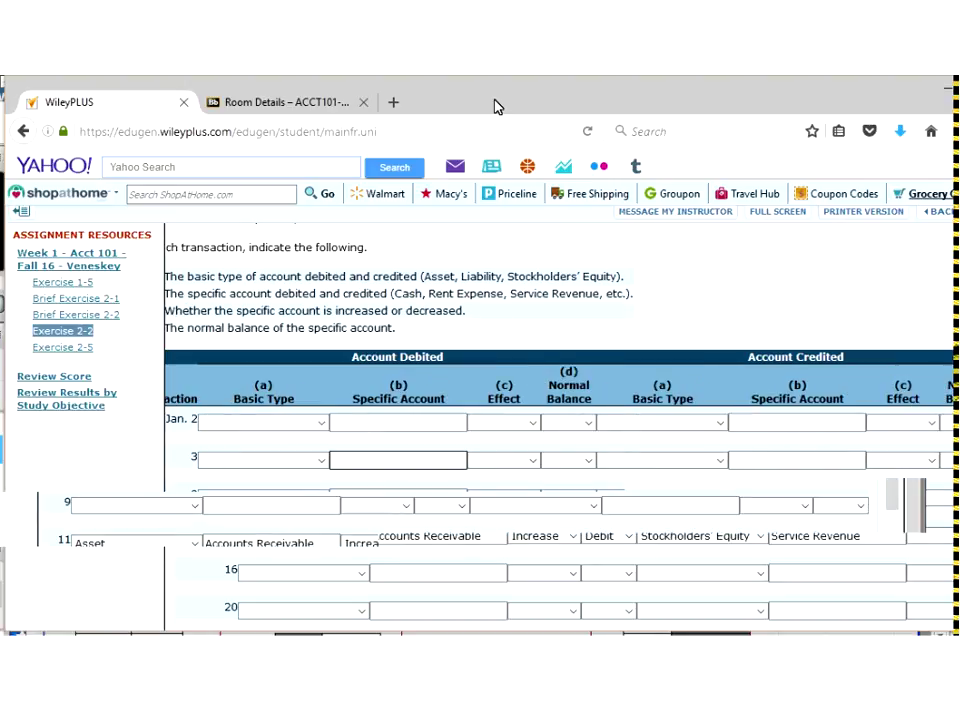
Step: Set Service Revenue's effect to Increase and its normal balance to Credit for Jan. 11
{"action": "left_click_drag", "start_coordinate": [493, 103], "coordinate": [514, 107]}
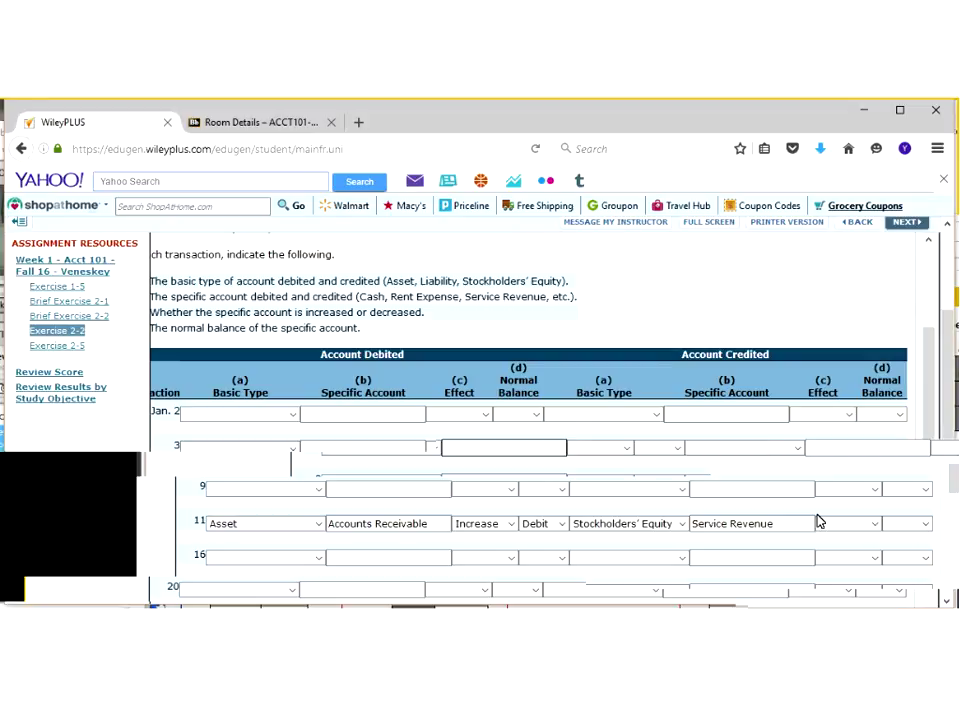
{"action": "left_click", "coordinate": [816, 519]}
{"action": "left_click", "coordinate": [814, 545]}
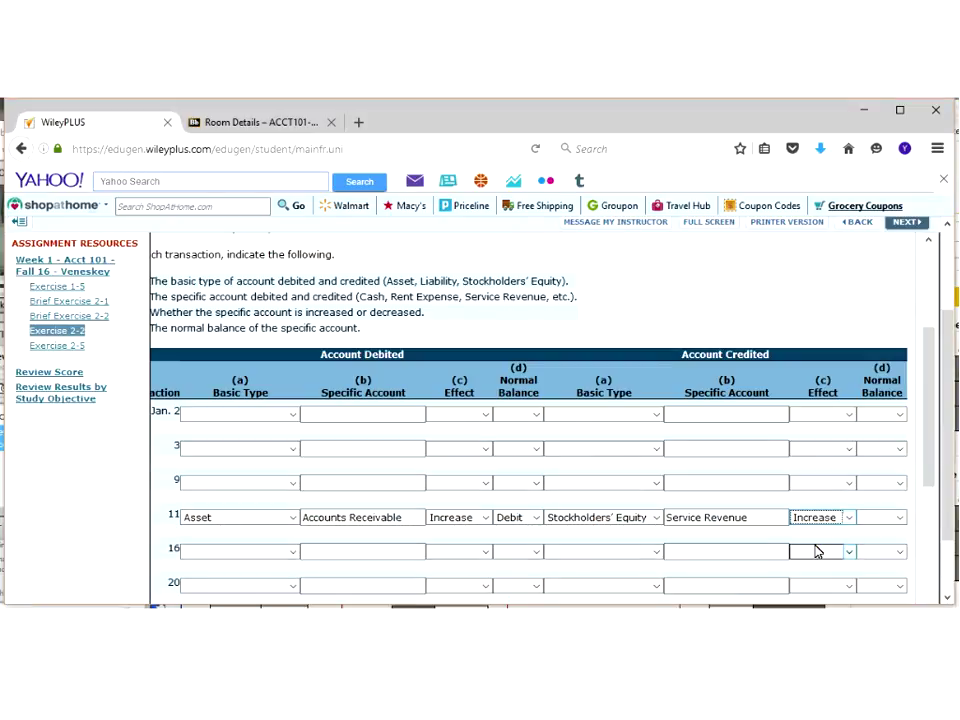
{"action": "left_click", "coordinate": [877, 519]}
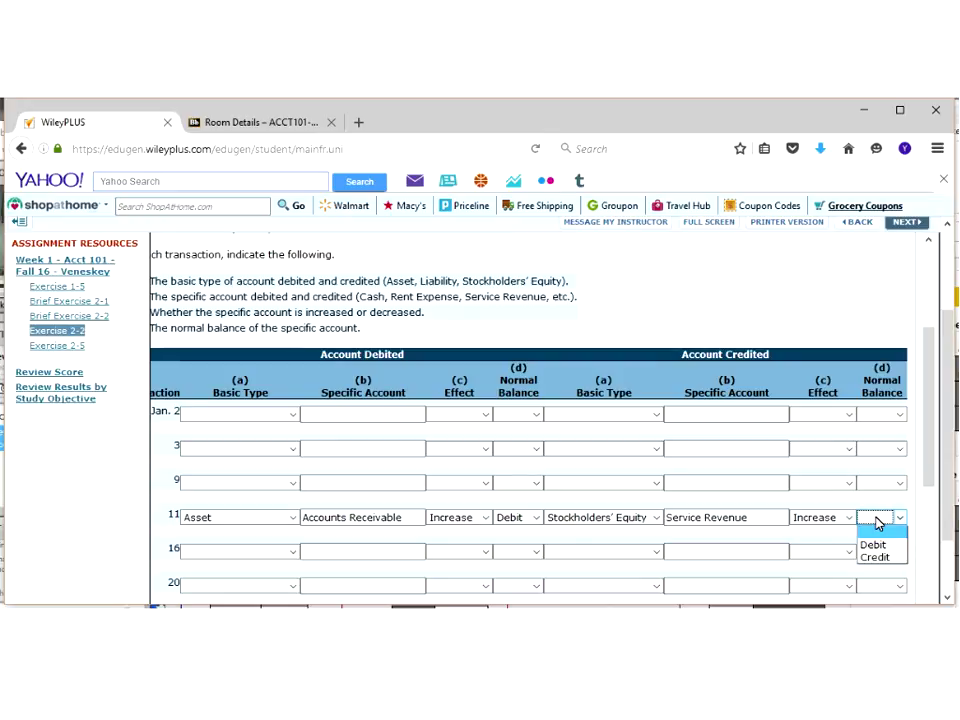
{"action": "left_click", "coordinate": [870, 558]}
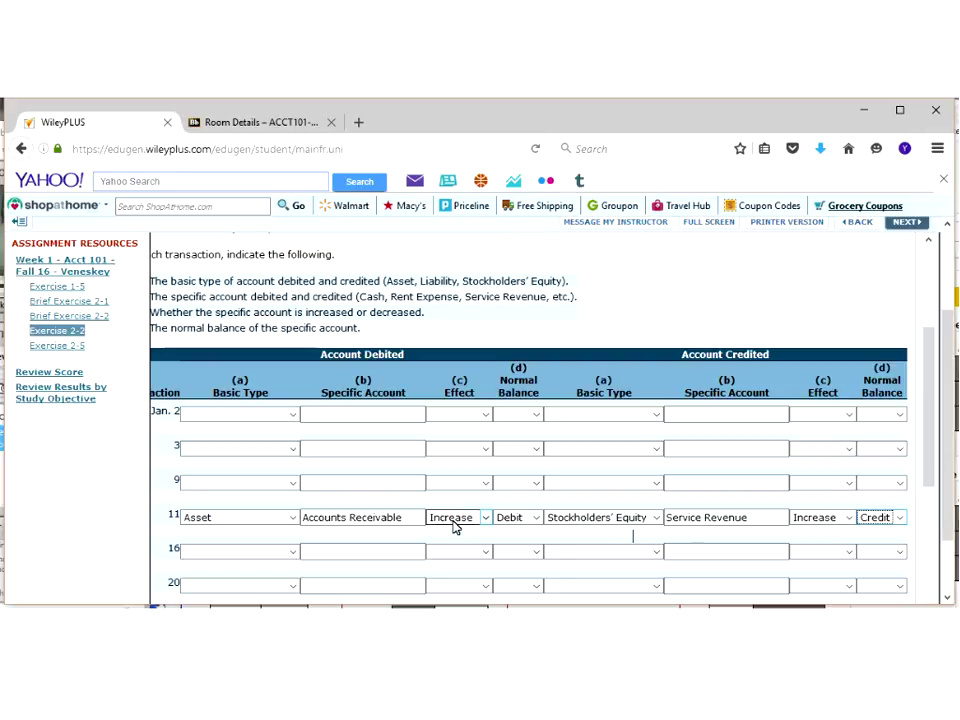
{"action": "key", "text": "Tab"}
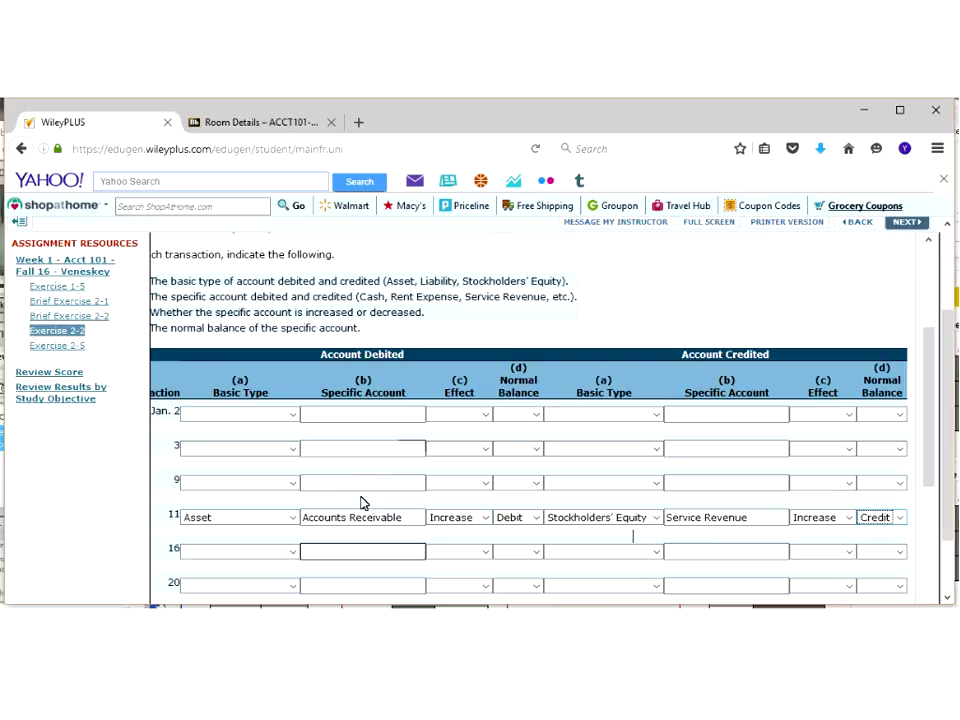
{"action": "key", "text": "Tab"}
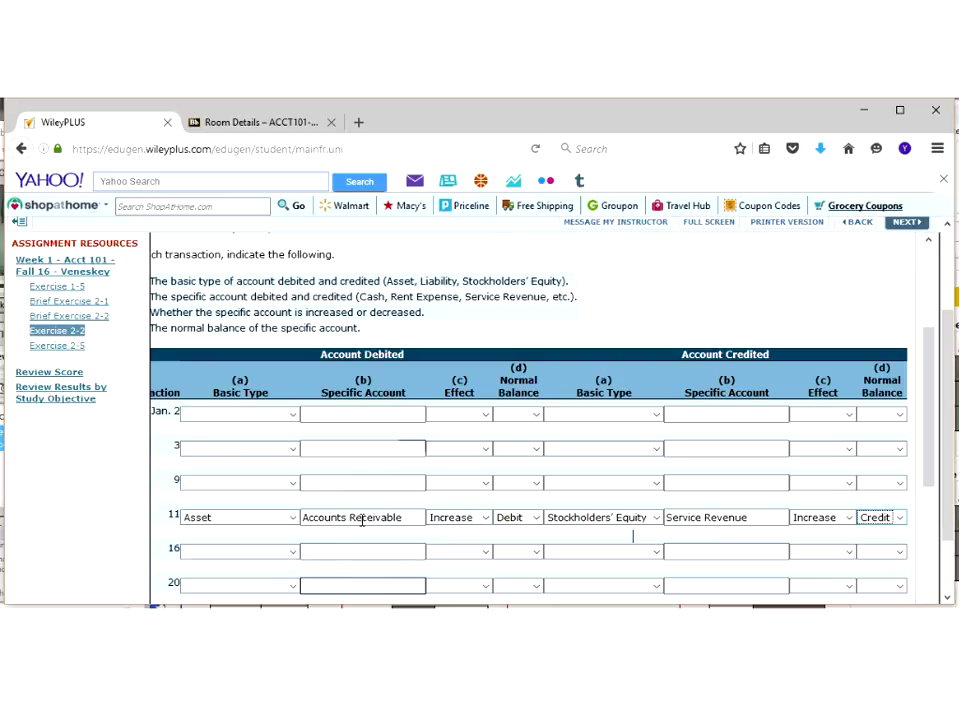
{"action": "left_click", "coordinate": [720, 522]}
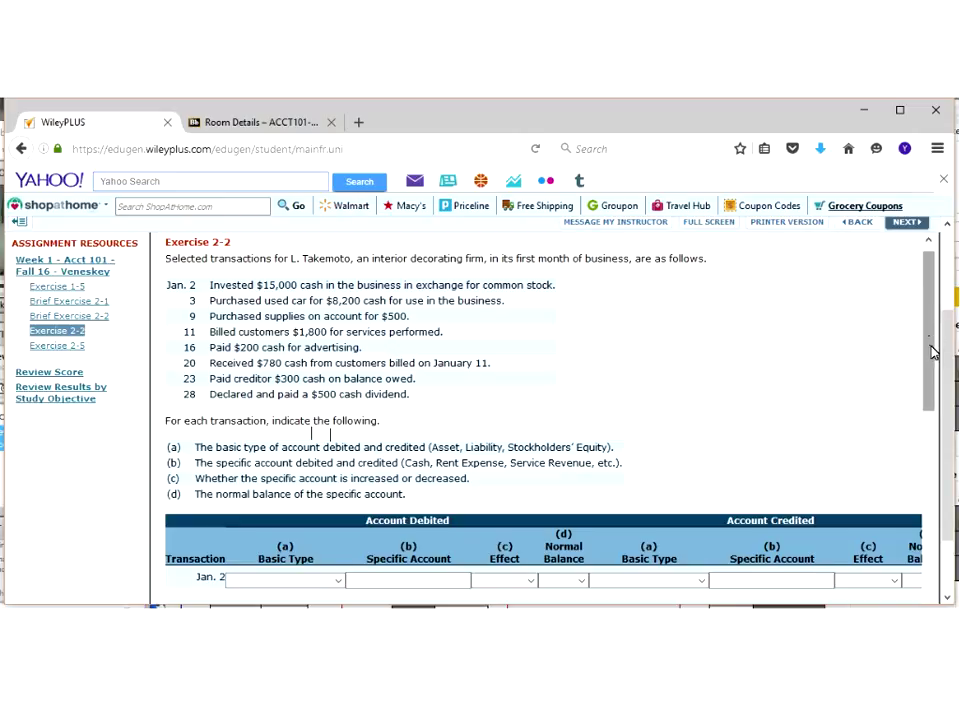
Step: Scroll back up to Exercise 2-2's transaction list
{"action": "left_click_drag", "start_coordinate": [931, 351], "coordinate": [937, 381]}
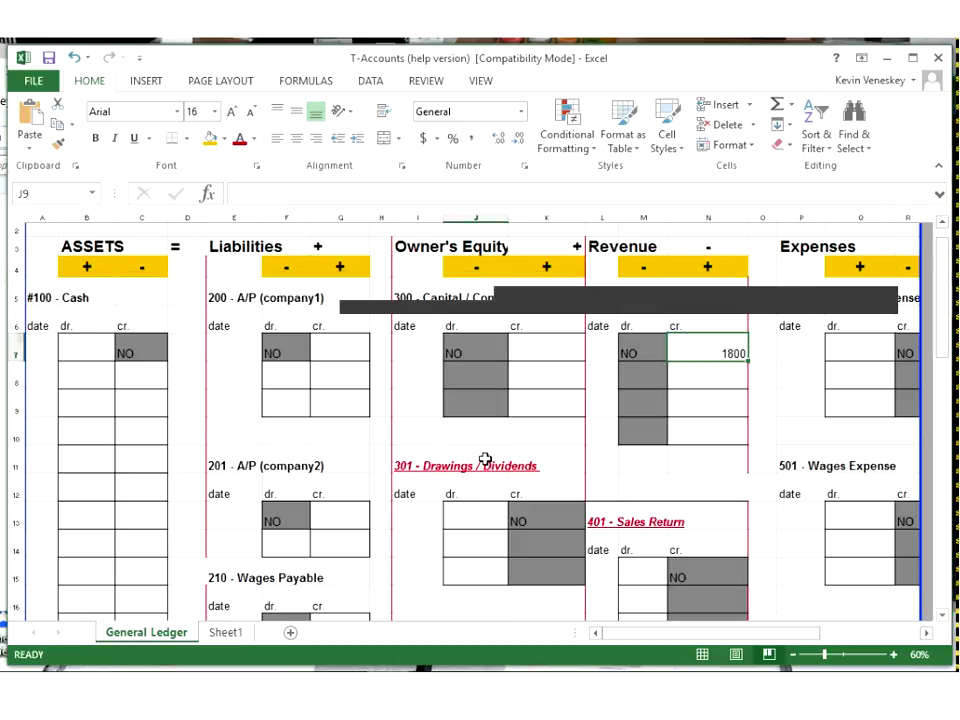
Step: Enter 500 in cell J13 on the debit side of the 301 Drawings/Dividends T-account
{"action": "left_click", "coordinate": [495, 514]}
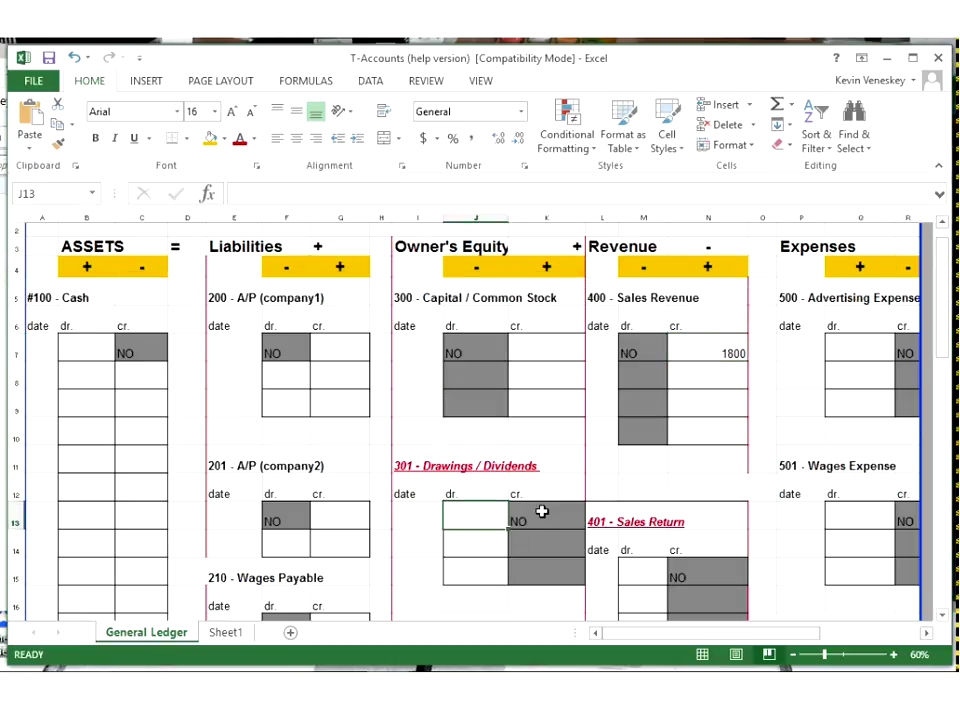
{"action": "left_click_drag", "start_coordinate": [541, 512], "coordinate": [543, 571]}
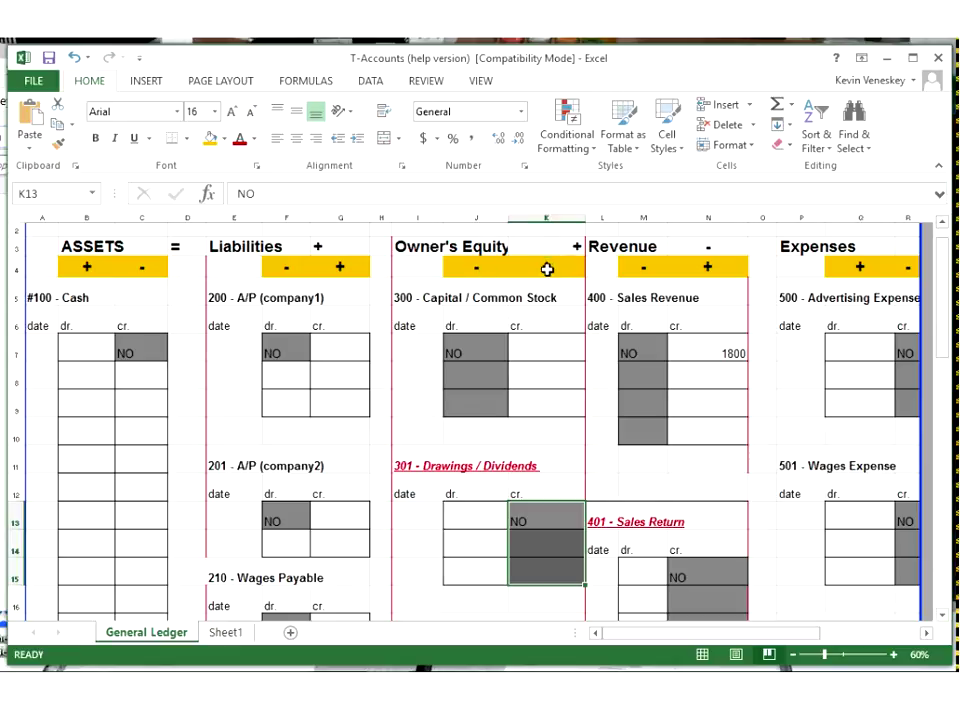
{"action": "left_click", "coordinate": [479, 516]}
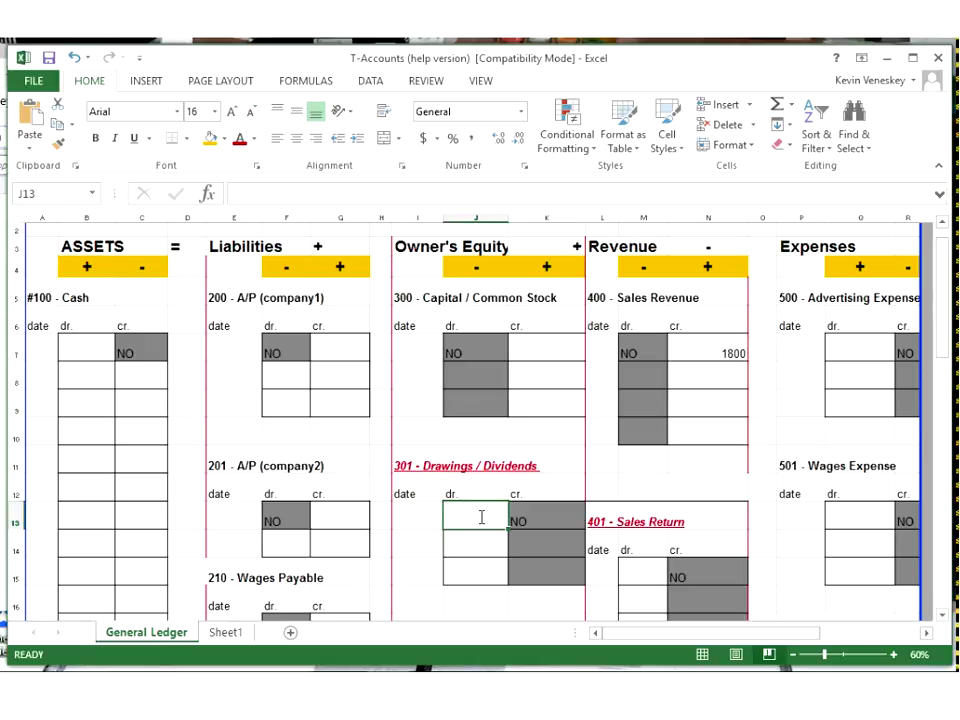
{"action": "type", "text": "5"}
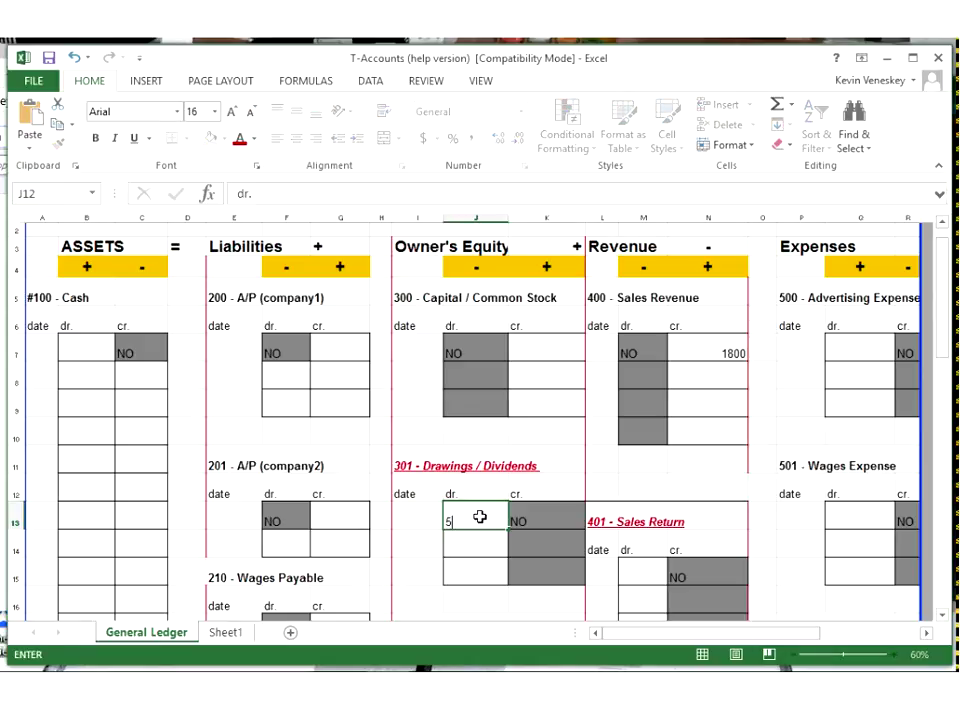
{"action": "type", "text": "00"}
{"action": "key", "text": "Up"}
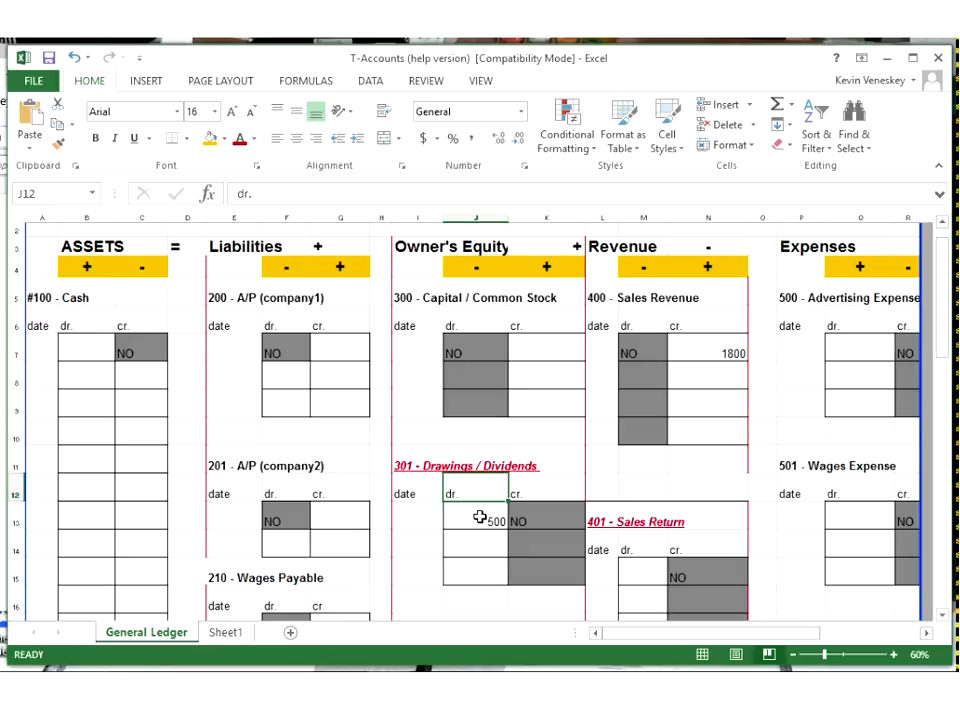
Step: Check the Owner's Equity column around the 500 entry and return to its header
{"action": "key", "text": "Up"}
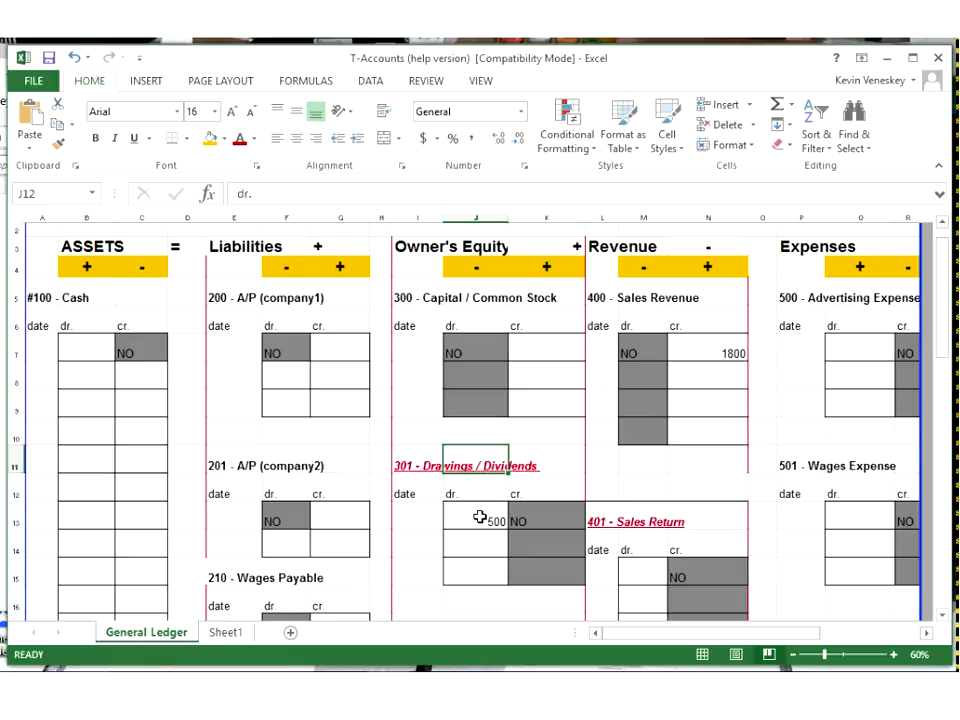
{"action": "key", "text": "Down"}
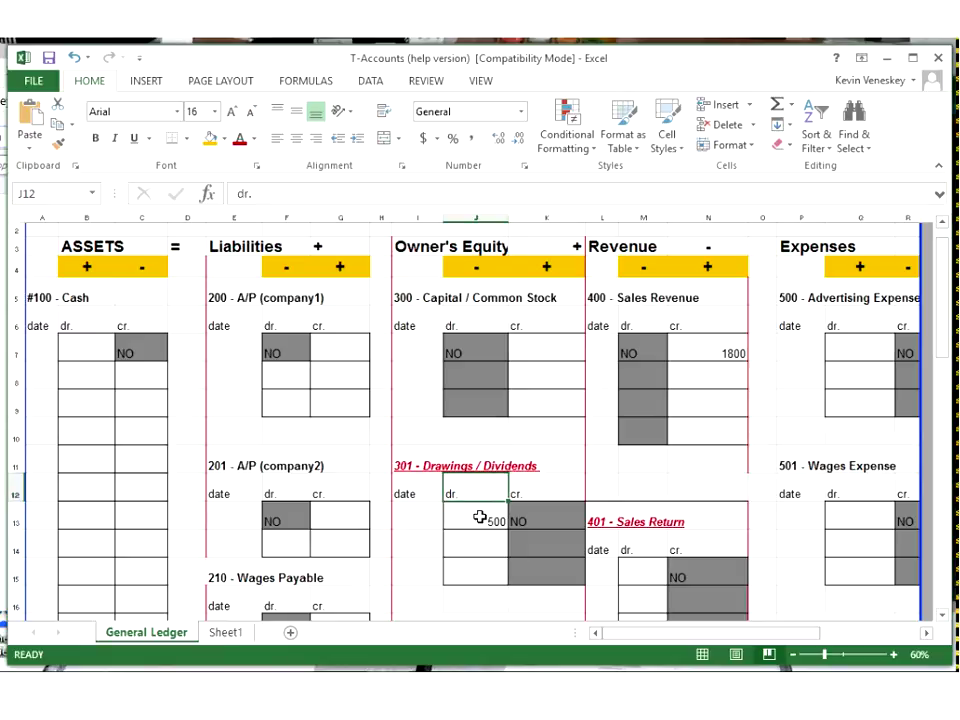
{"action": "key", "text": "Up"}
{"action": "key", "text": "Up"}
{"action": "key", "text": "Up"}
{"action": "key", "text": "Up"}
{"action": "key", "text": "Up"}
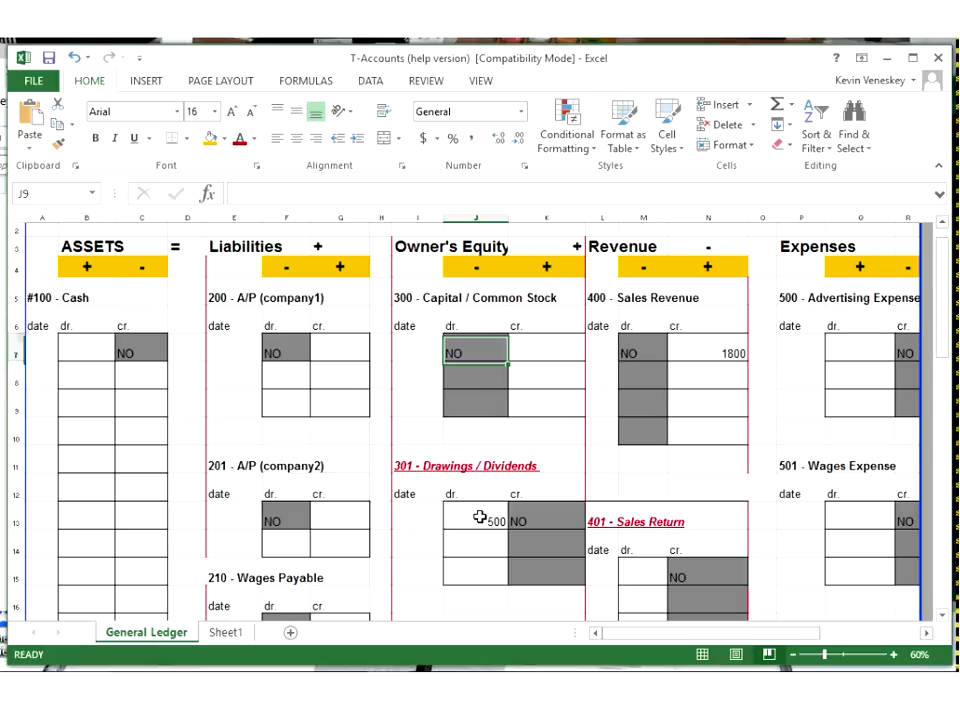
{"action": "key", "text": "Up"}
{"action": "key", "text": "Up"}
{"action": "key", "text": "Up"}
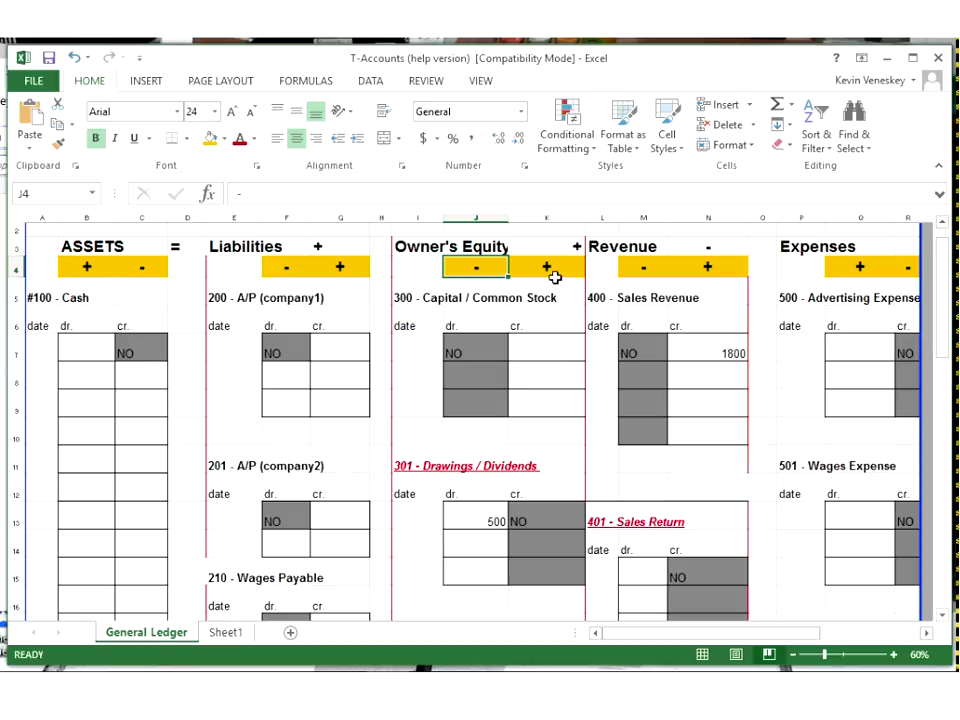
{"action": "left_click", "coordinate": [476, 537]}
{"action": "left_click", "coordinate": [478, 521]}
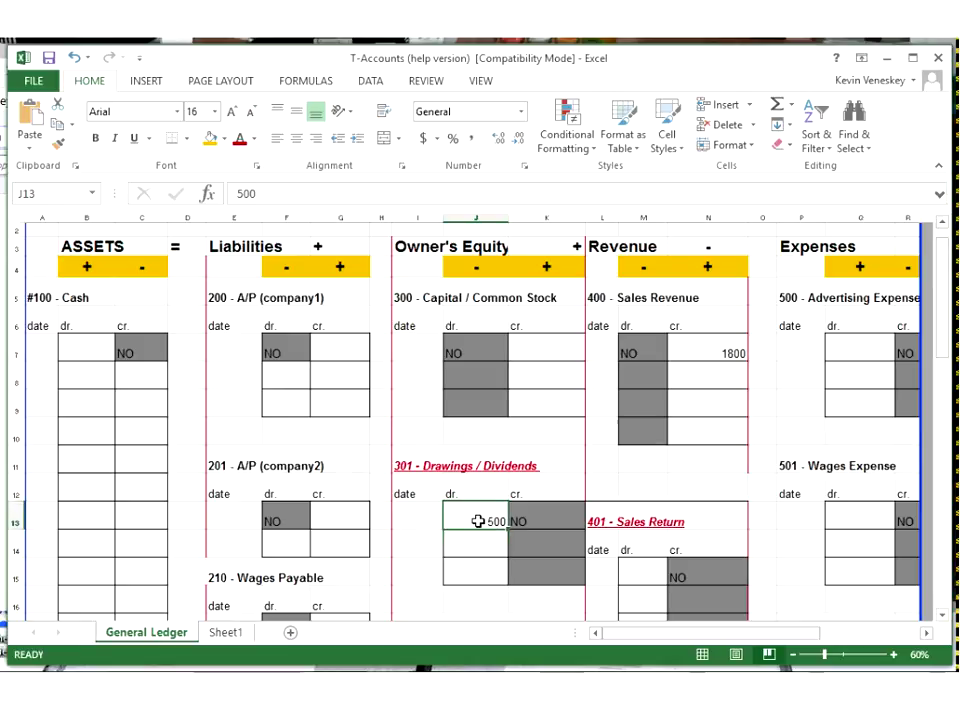
{"action": "key", "text": "Up"}
{"action": "key", "text": "Up"}
{"action": "key", "text": "Up"}
{"action": "key", "text": "Up"}
{"action": "key", "text": "Up"}
{"action": "key", "text": "Up"}
{"action": "key", "text": "Up"}
{"action": "key", "text": "Up"}
{"action": "key", "text": "Up"}
{"action": "key", "text": "Up"}
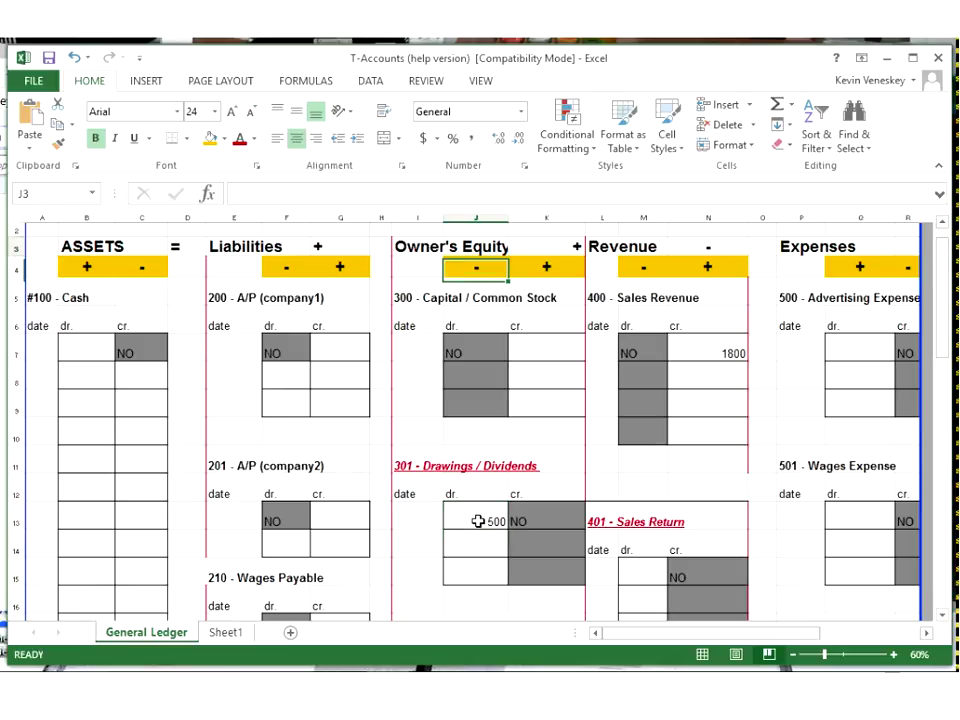
{"action": "scroll", "coordinate": [478, 521], "scroll_direction": "up", "scroll_amount": 1}
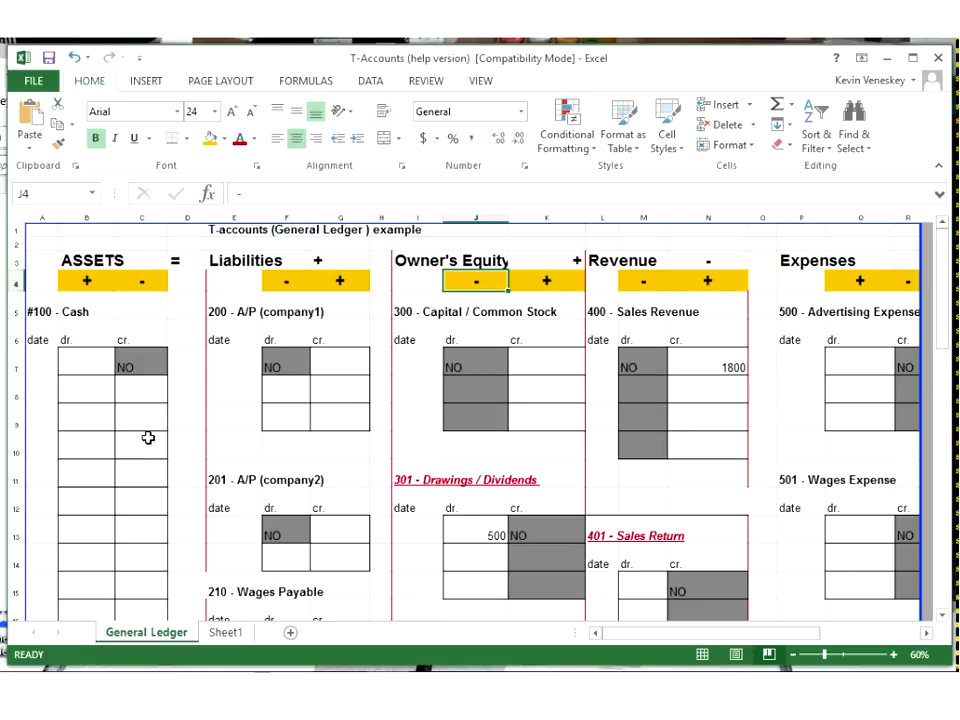
Step: Enter 500 in cell C10 on the credit side of the #100 Cash T-account
{"action": "left_click", "coordinate": [82, 404]}
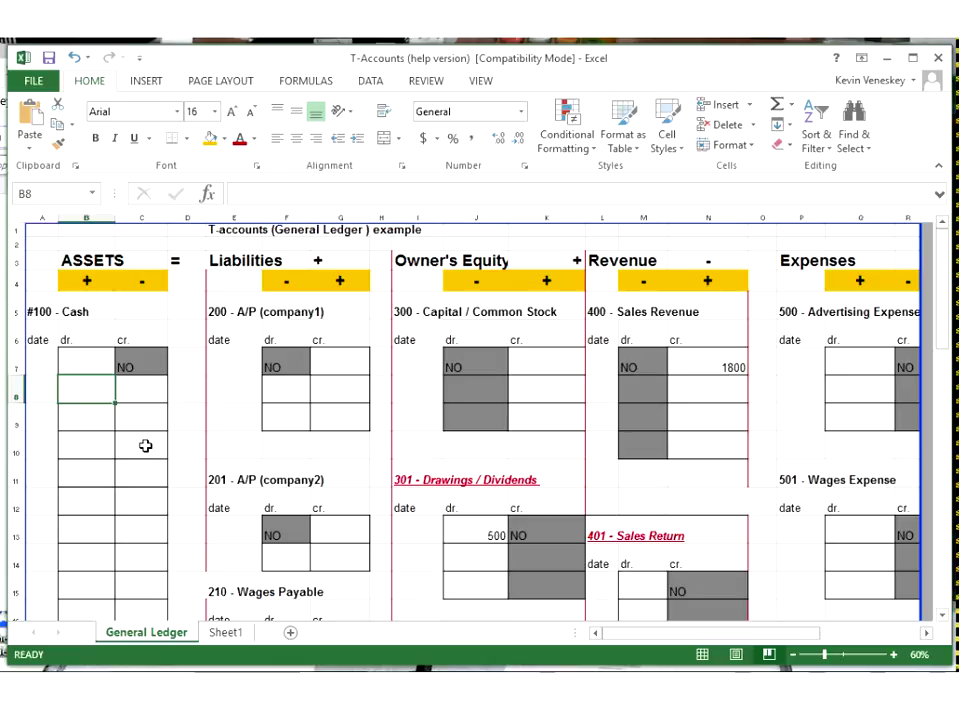
{"action": "left_click", "coordinate": [145, 446]}
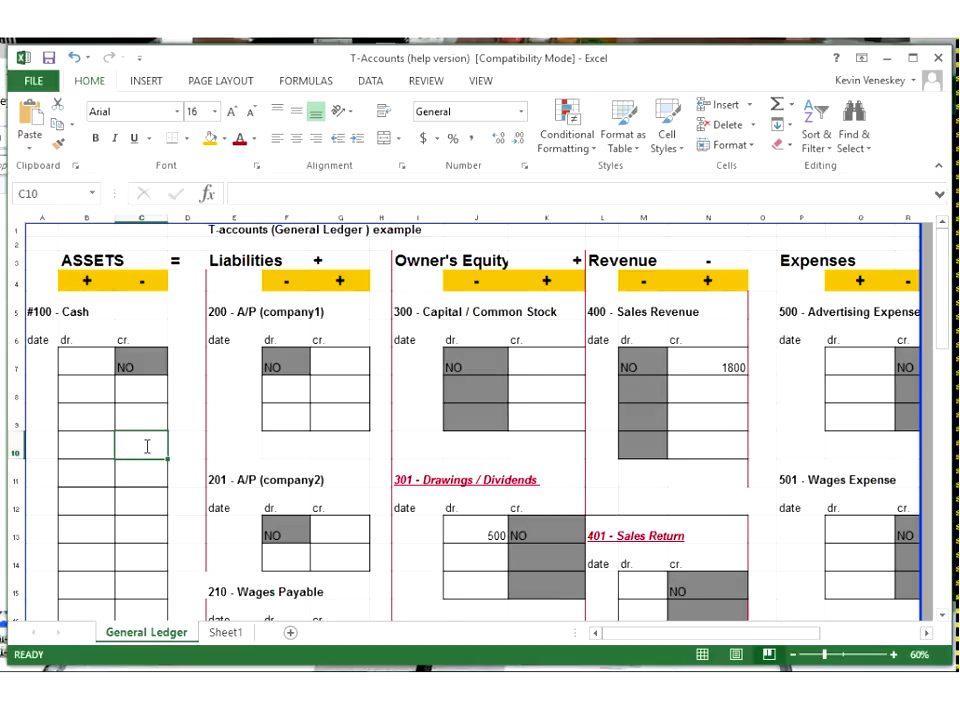
{"action": "type", "text": "50"}
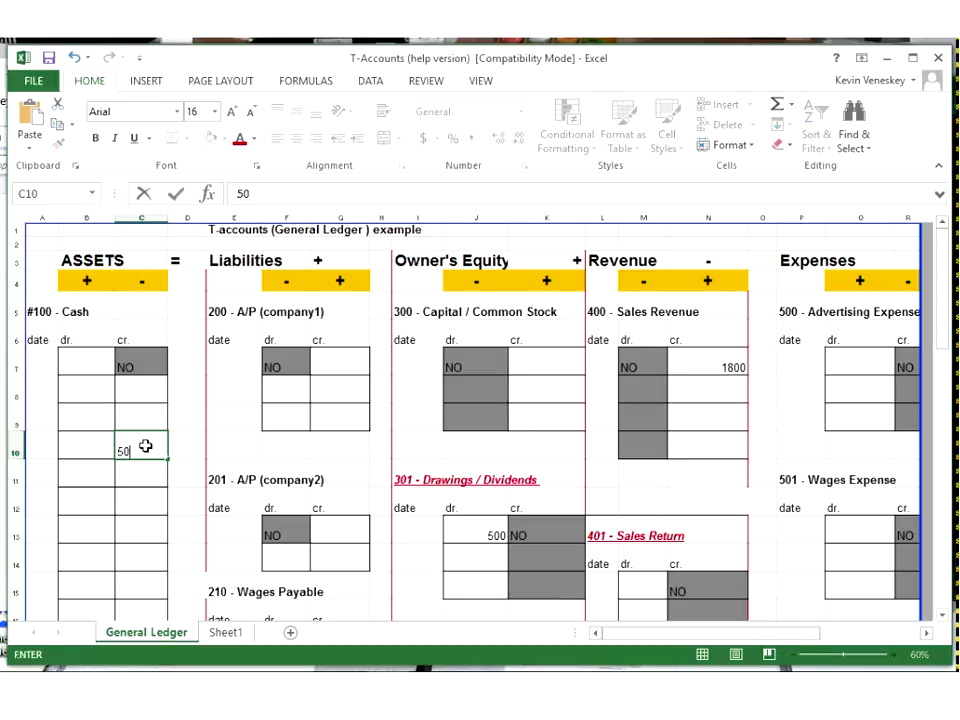
{"action": "type", "text": "0"}
{"action": "key", "text": "Up"}
{"action": "key", "text": "Up"}
{"action": "key", "text": "Up"}
{"action": "key", "text": "Up"}
{"action": "key", "text": "Up"}
{"action": "key", "text": "Up"}
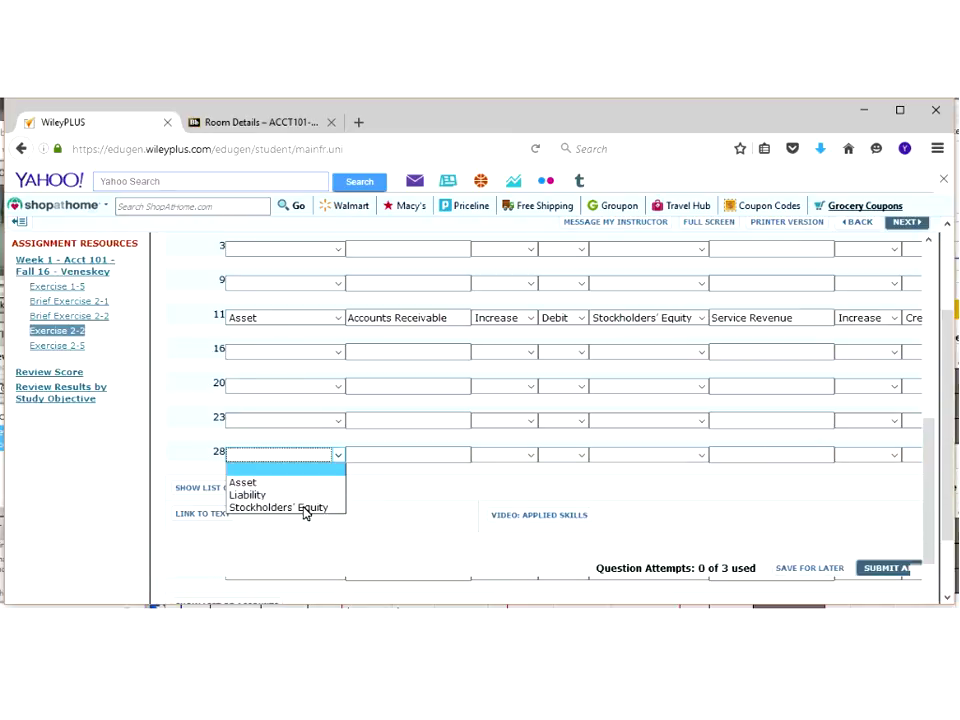
Step: Fill the Jan. 28 debit as Stockholders' Equity, Dividends, Increase, Debit
{"action": "left_click", "coordinate": [308, 507]}
{"action": "left_click", "coordinate": [379, 455]}
{"action": "type", "text": "Dividends"}
{"action": "key", "text": "Tab"}
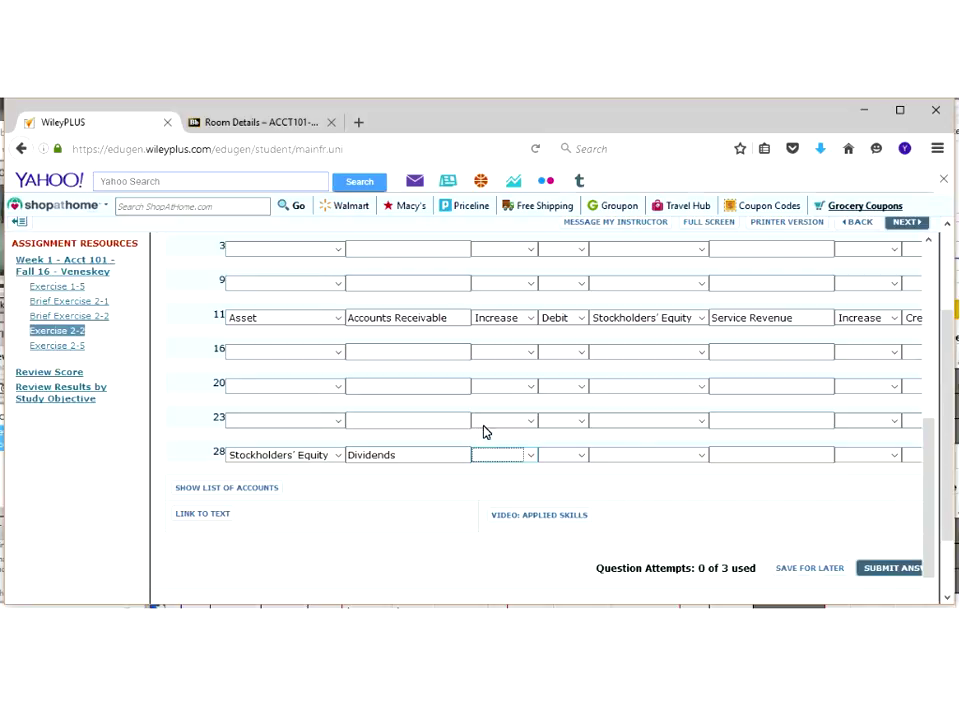
{"action": "left_click_drag", "start_coordinate": [929, 445], "coordinate": [926, 414]}
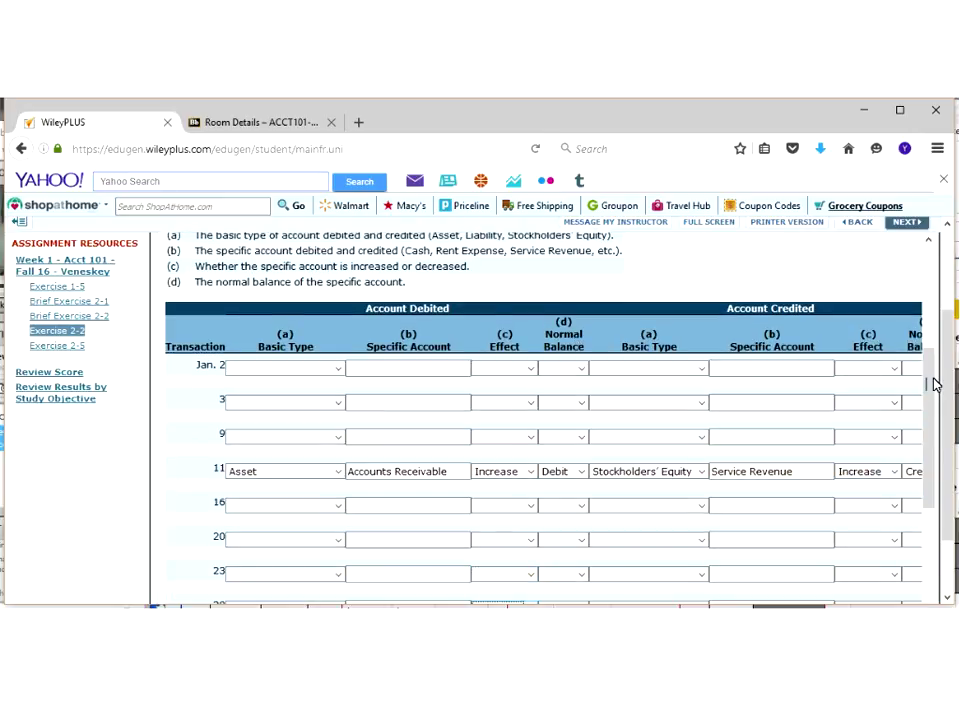
{"action": "left_click_drag", "start_coordinate": [930, 392], "coordinate": [937, 443]}
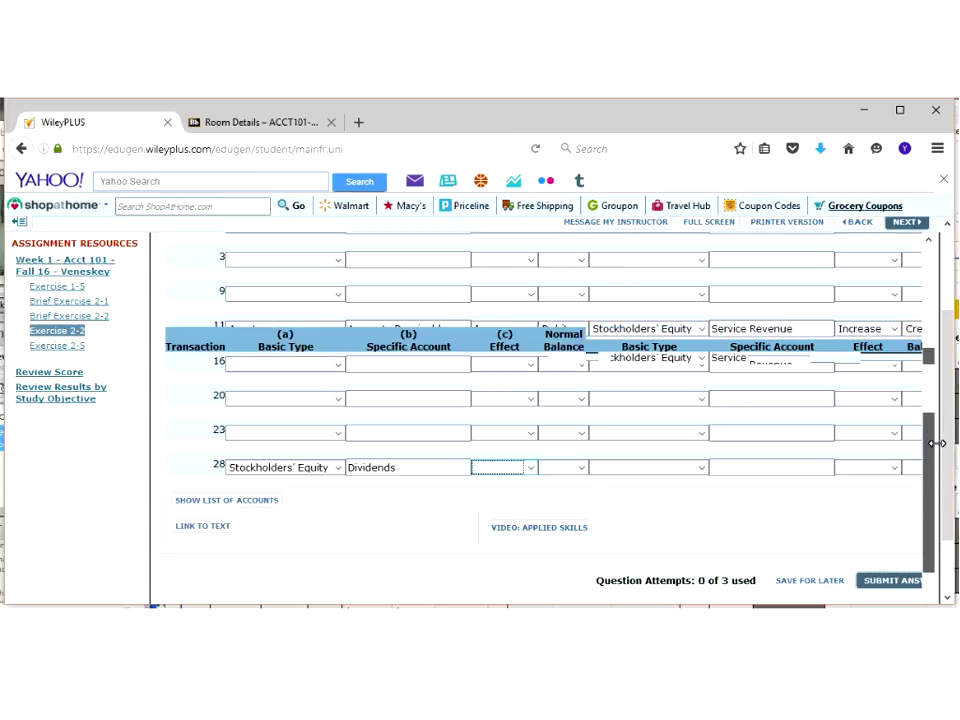
{"action": "left_click", "coordinate": [490, 465]}
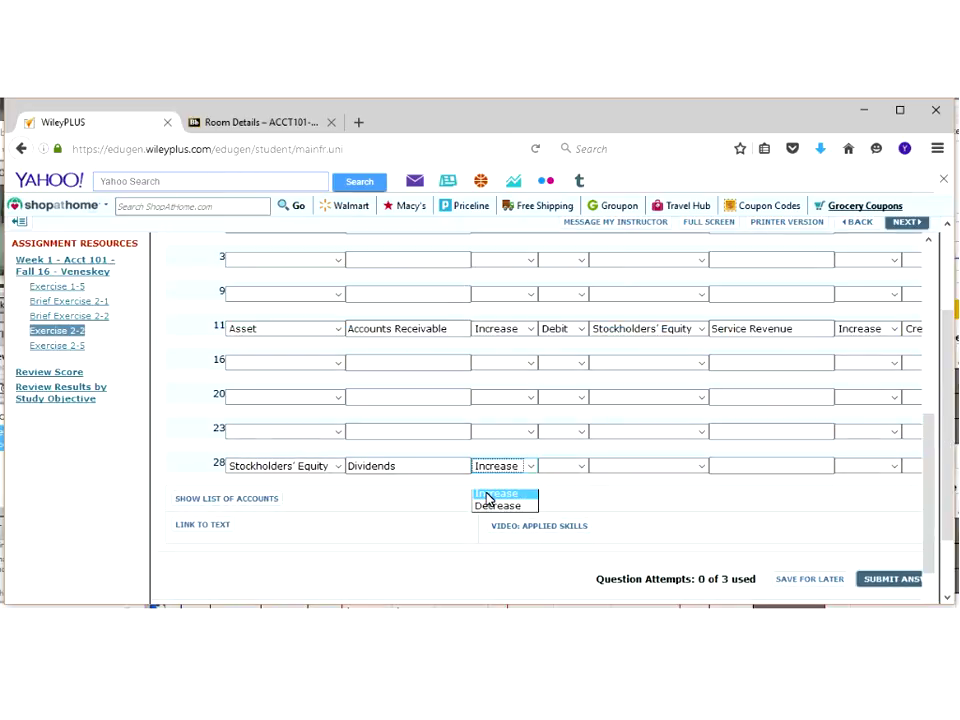
{"action": "left_click", "coordinate": [490, 495]}
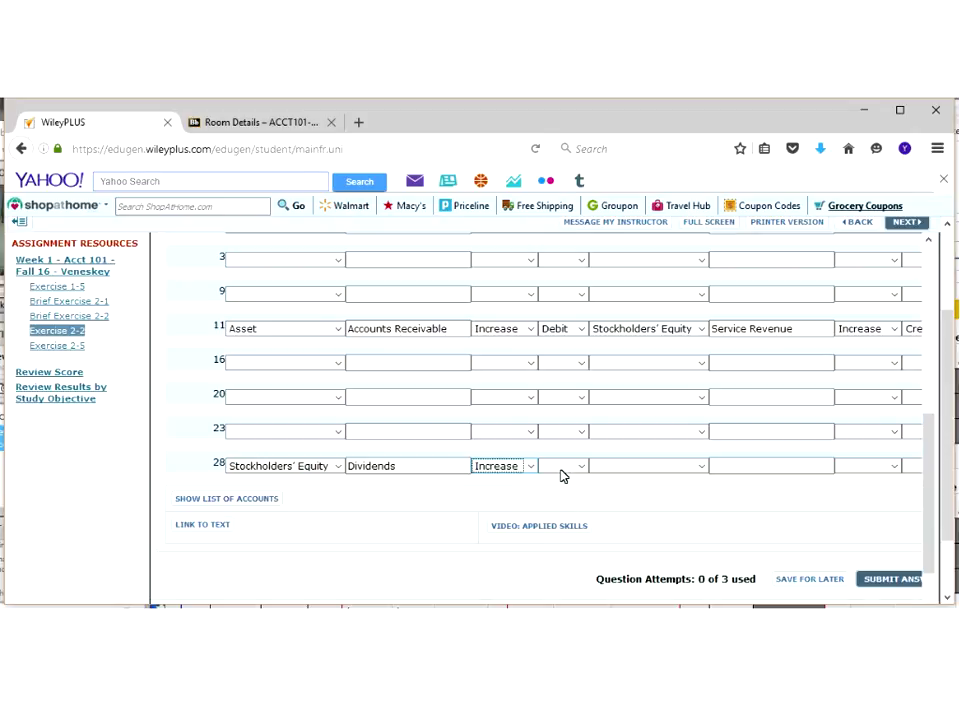
{"action": "left_click", "coordinate": [562, 466]}
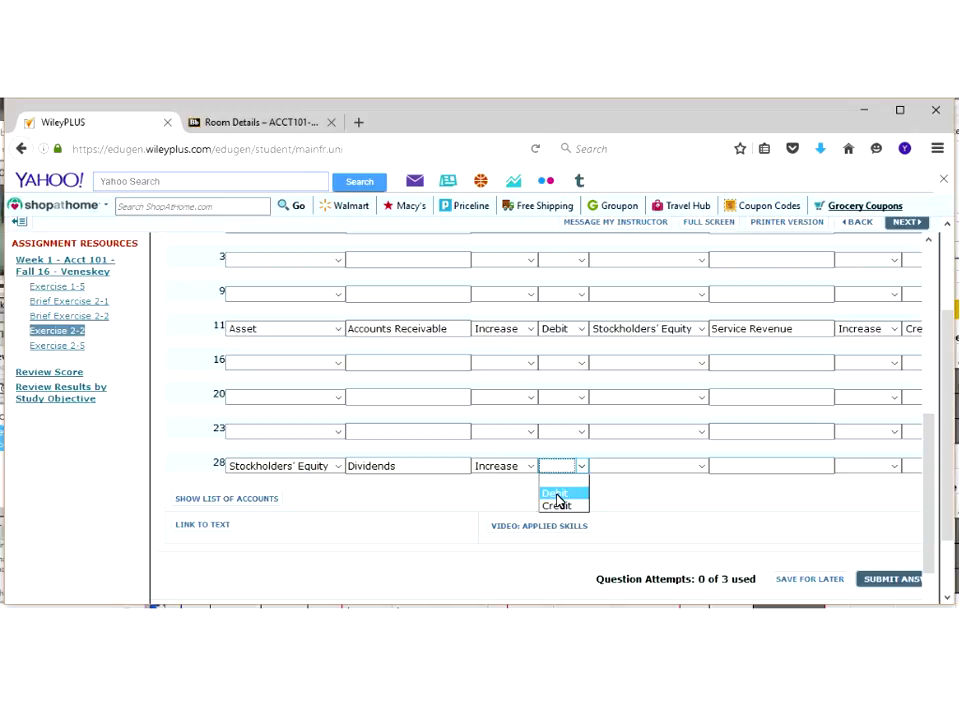
{"action": "left_click", "coordinate": [556, 494]}
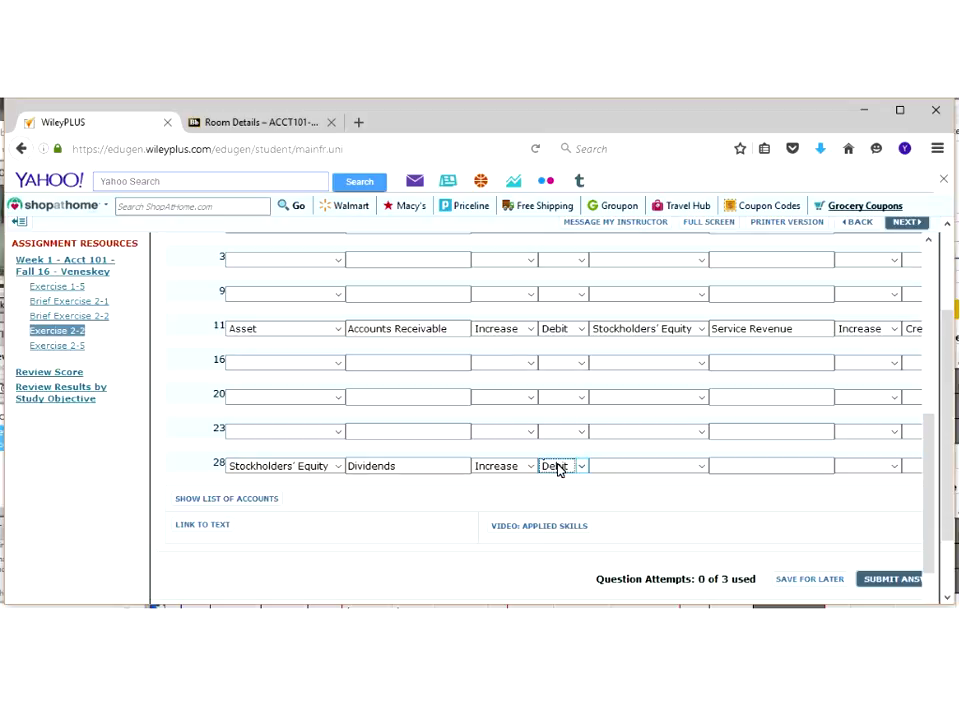
Step: Fill the Jan. 28 second account as Asset, Cash, Decrease, Debit, and submit the answers
{"action": "left_click", "coordinate": [703, 469]}
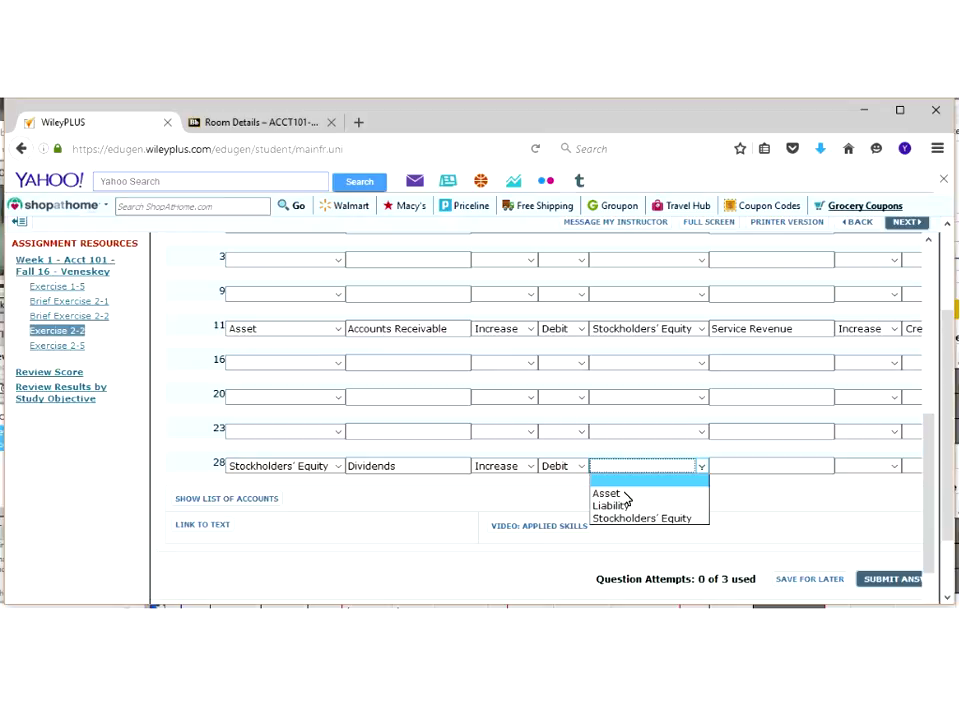
{"action": "left_click", "coordinate": [694, 493]}
{"action": "left_click", "coordinate": [740, 466]}
{"action": "type", "text": "cash"}
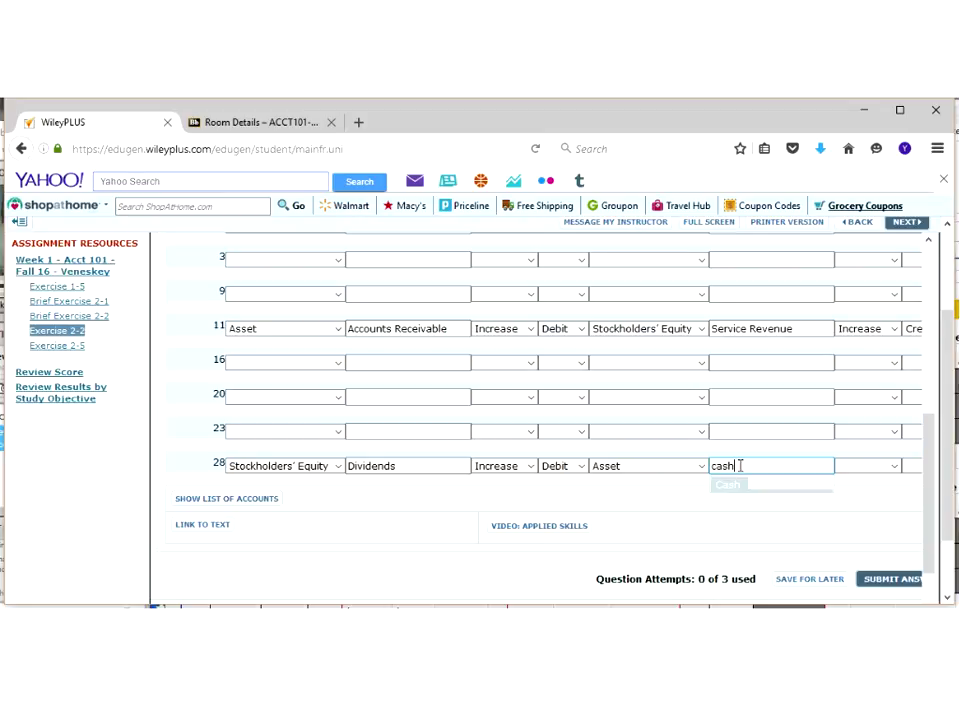
{"action": "left_click", "coordinate": [727, 484]}
{"action": "key", "text": "Tab"}
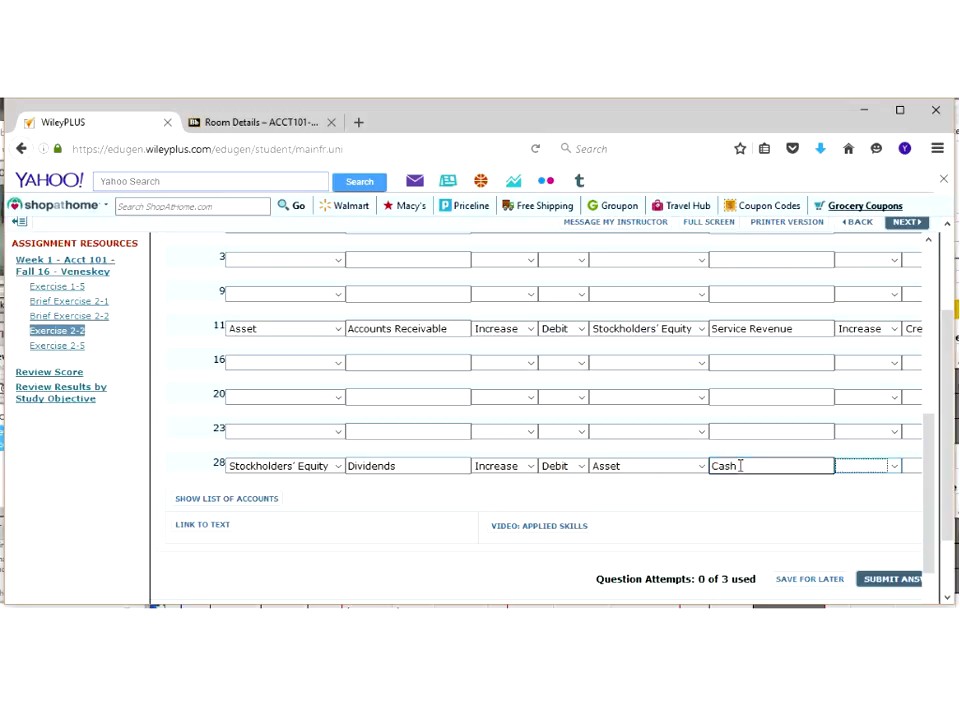
{"action": "left_click", "coordinate": [895, 466]}
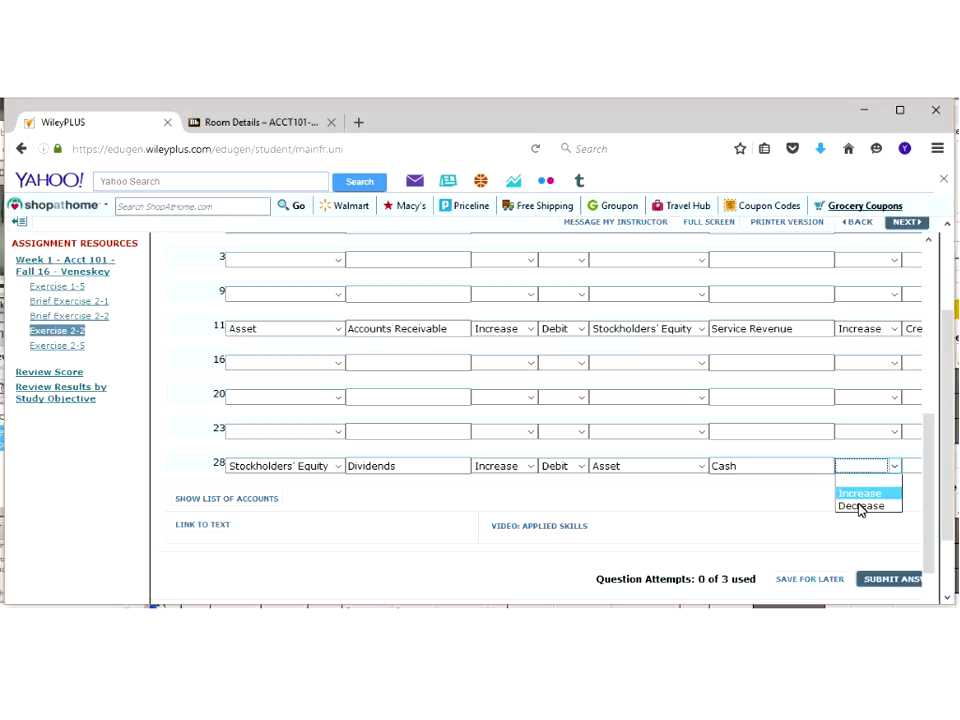
{"action": "left_click", "coordinate": [860, 507]}
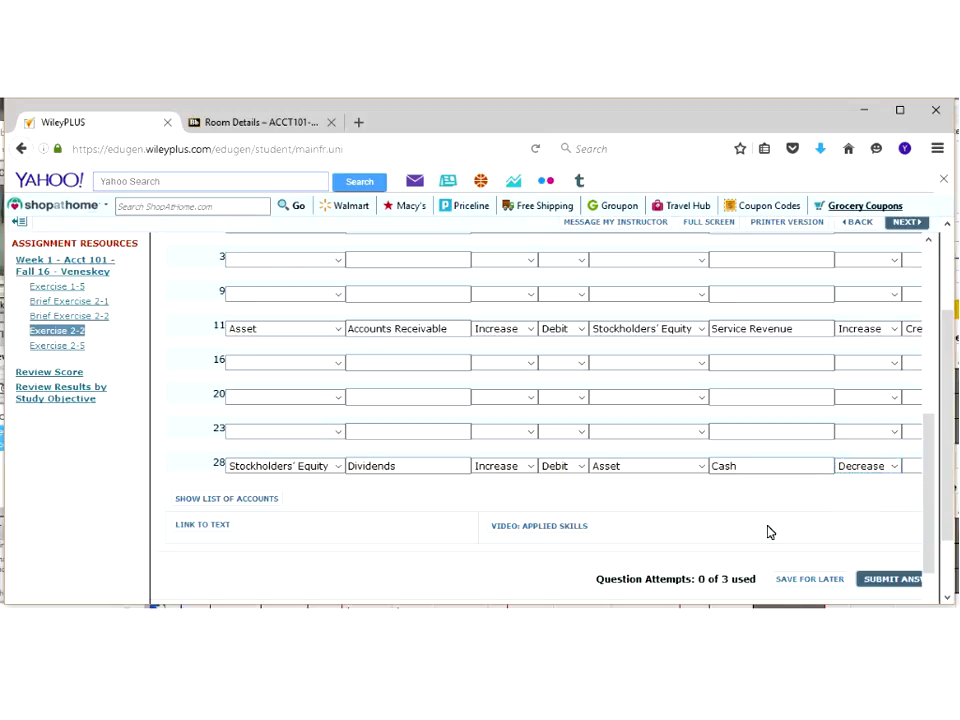
{"action": "key", "text": "Tab"}
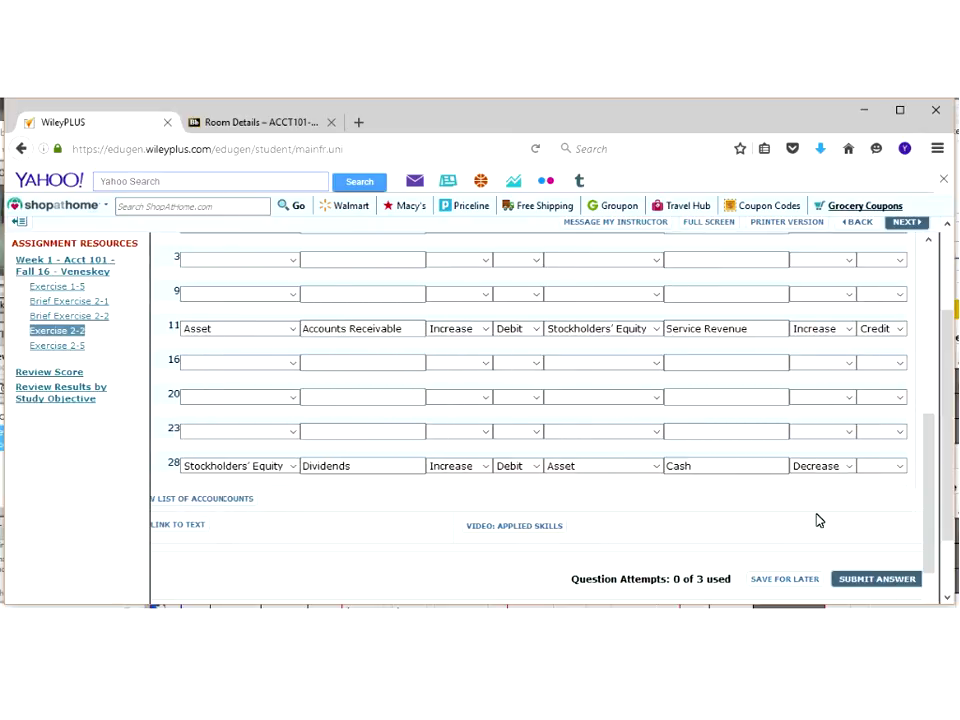
{"action": "left_click", "coordinate": [886, 467]}
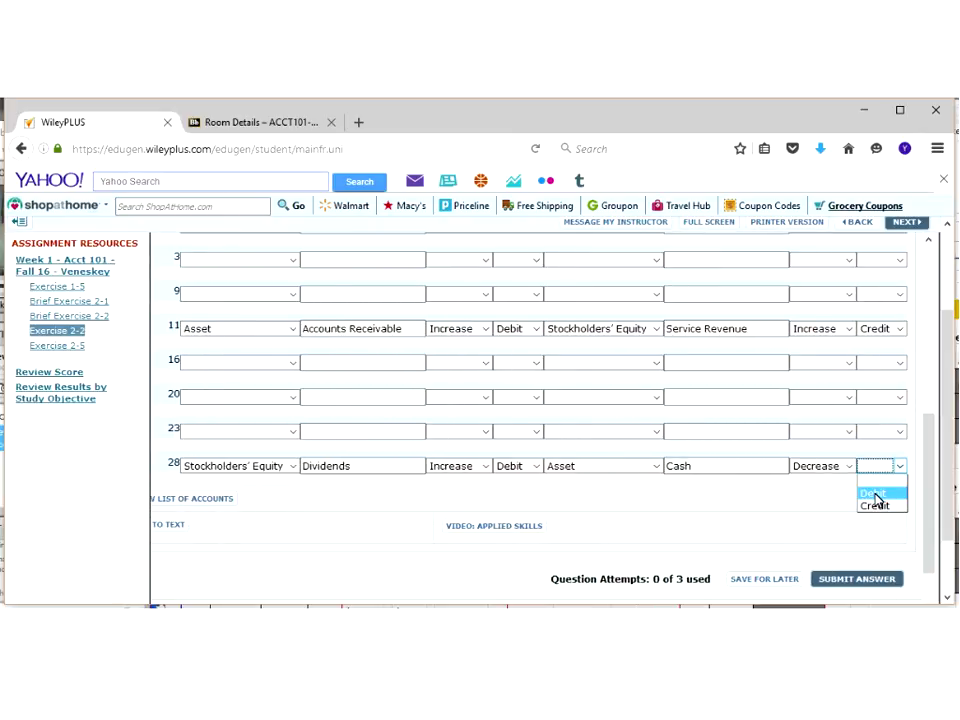
{"action": "left_click", "coordinate": [874, 495]}
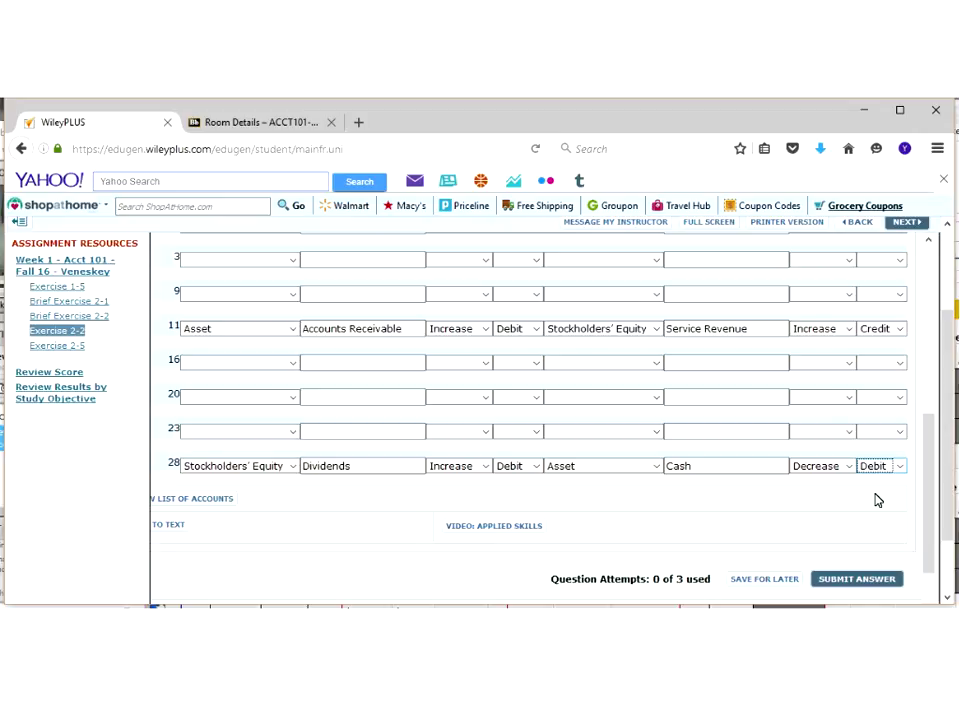
{"action": "left_click", "coordinate": [458, 362]}
{"action": "left_click", "coordinate": [859, 588]}
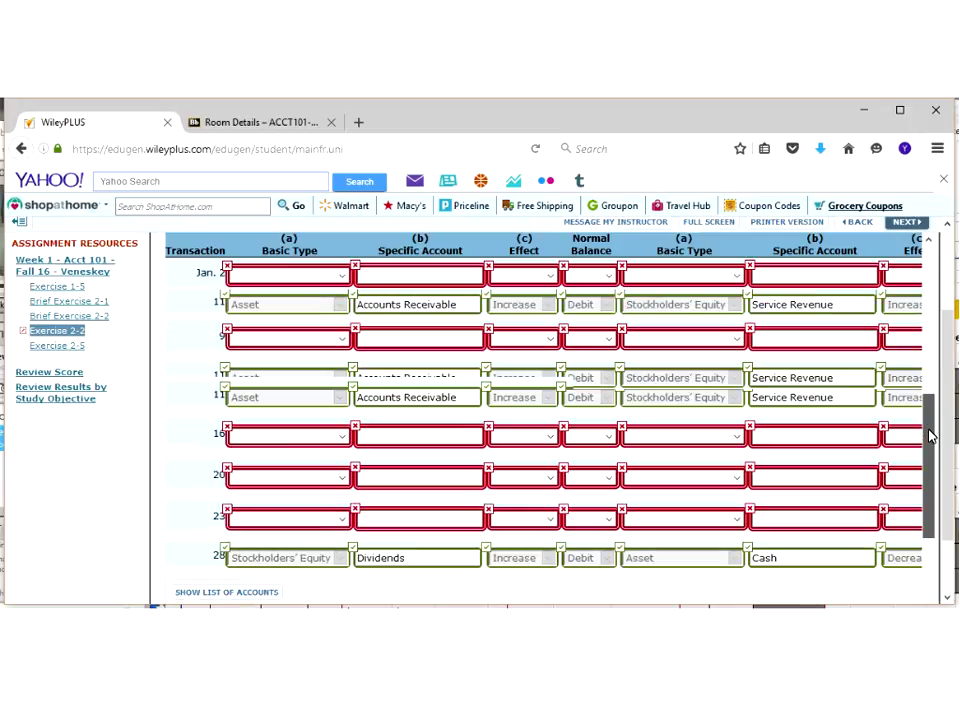
Step: Scroll through the graded Exercise 2-2 answers, where only the Jan. 11 and Jan. 28 rows are correct
{"action": "left_click_drag", "start_coordinate": [930, 435], "coordinate": [930, 460]}
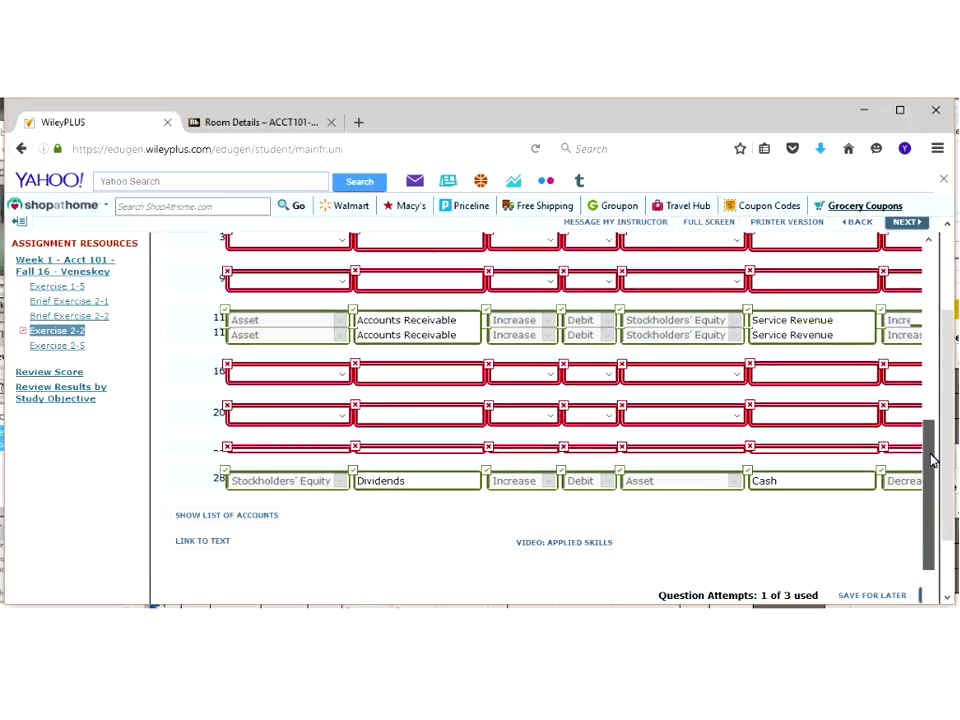
Step: Open Exercise 2-5 and date its third journal entry Oct. 3
{"action": "left_click", "coordinate": [49, 345]}
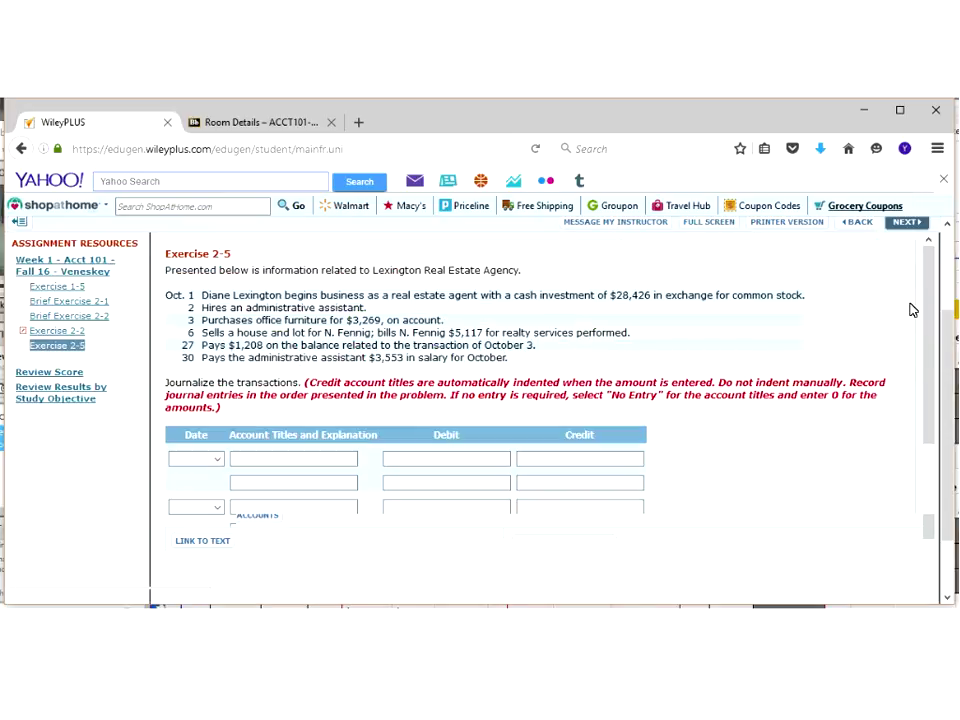
{"action": "scroll", "coordinate": [930, 343], "scroll_direction": "down", "scroll_amount": 1}
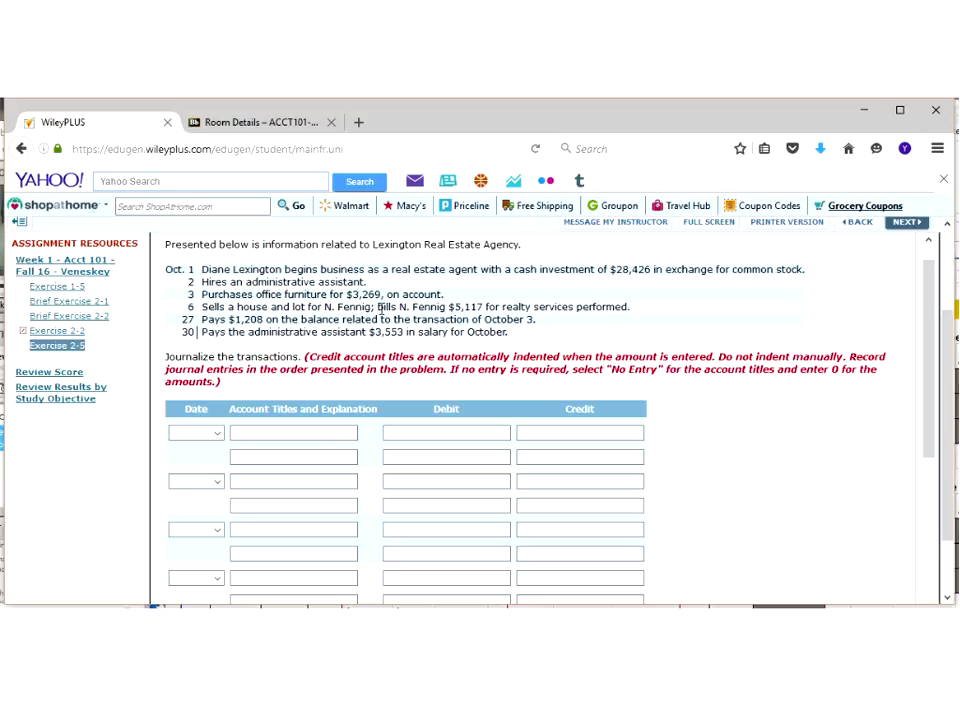
{"action": "left_click", "coordinate": [219, 532]}
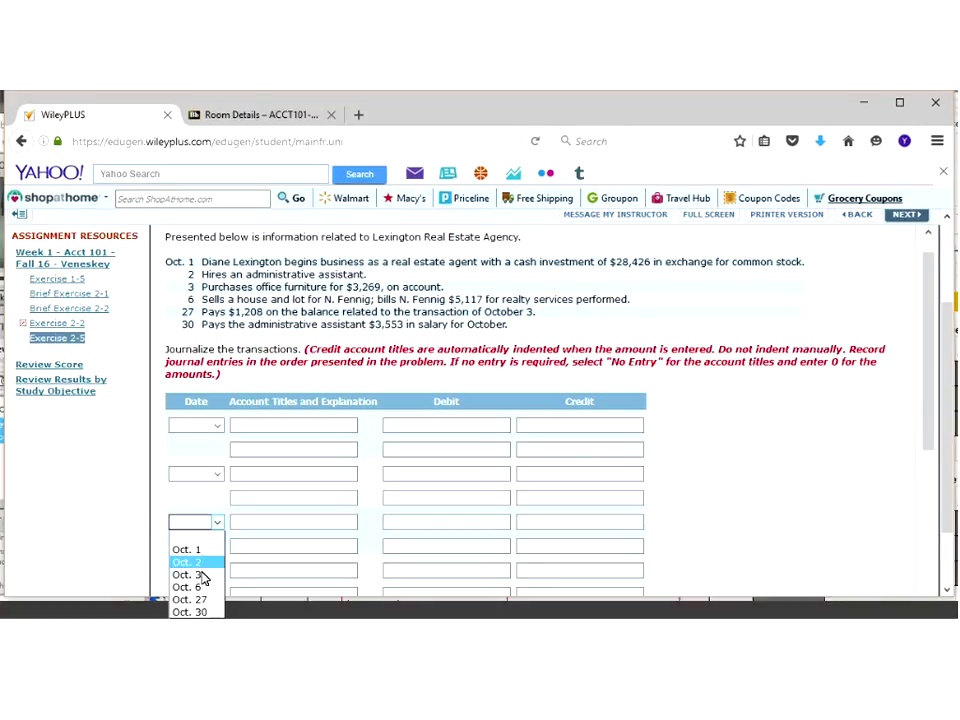
{"action": "left_click", "coordinate": [201, 575]}
{"action": "left_click", "coordinate": [243, 523]}
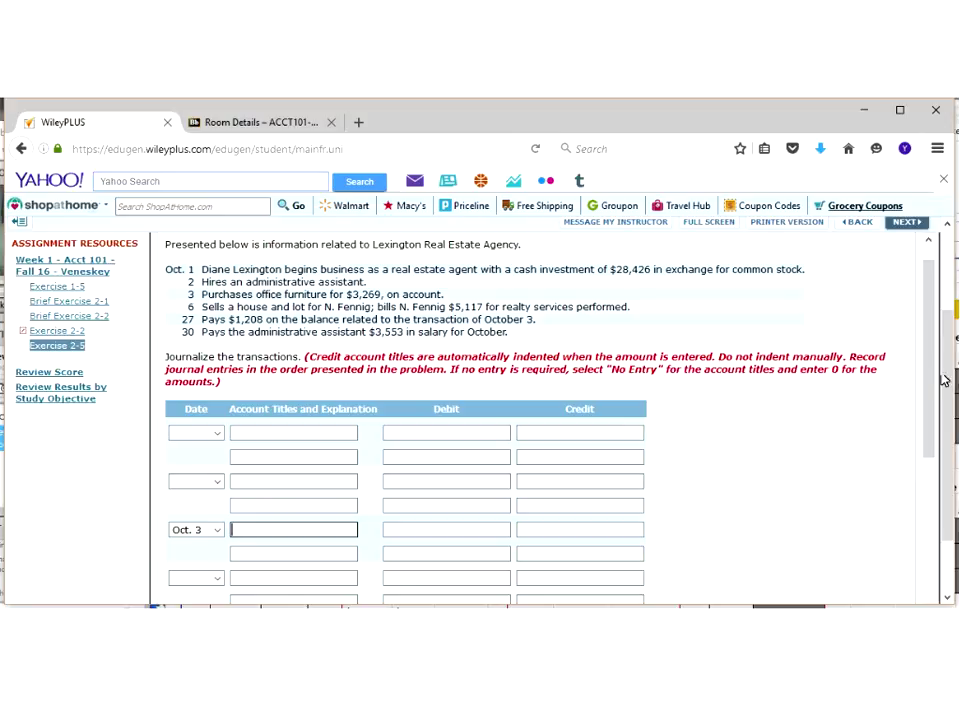
Step: Try account-title text ('office', 'dur') and scroll to the bottom of the journal table
{"action": "scroll", "coordinate": [929, 393], "scroll_direction": "down", "scroll_amount": 1}
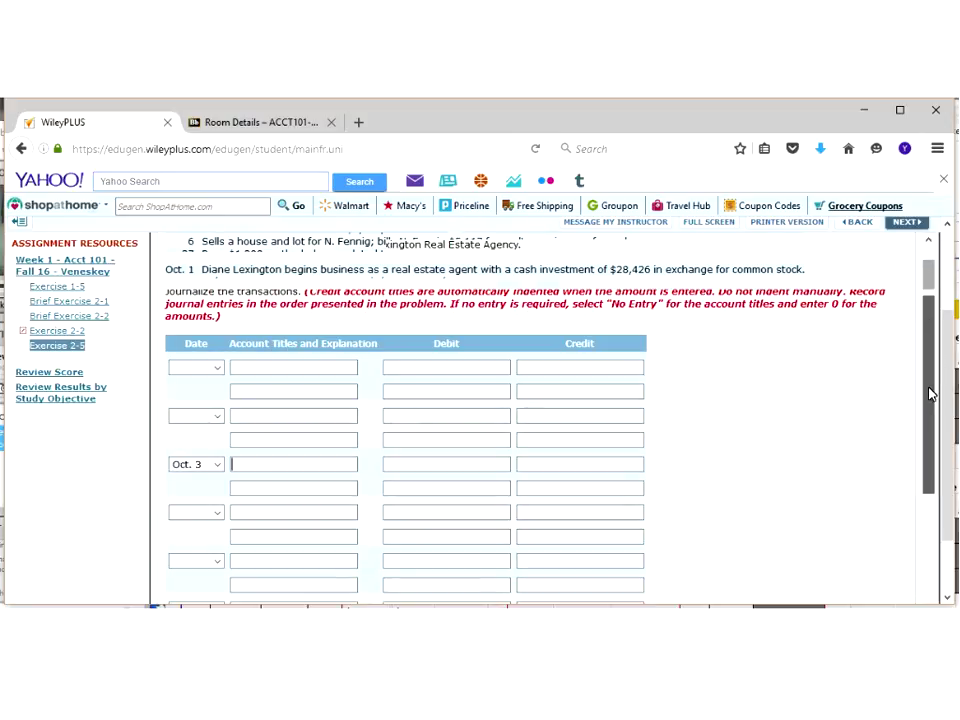
{"action": "type", "text": "office"}
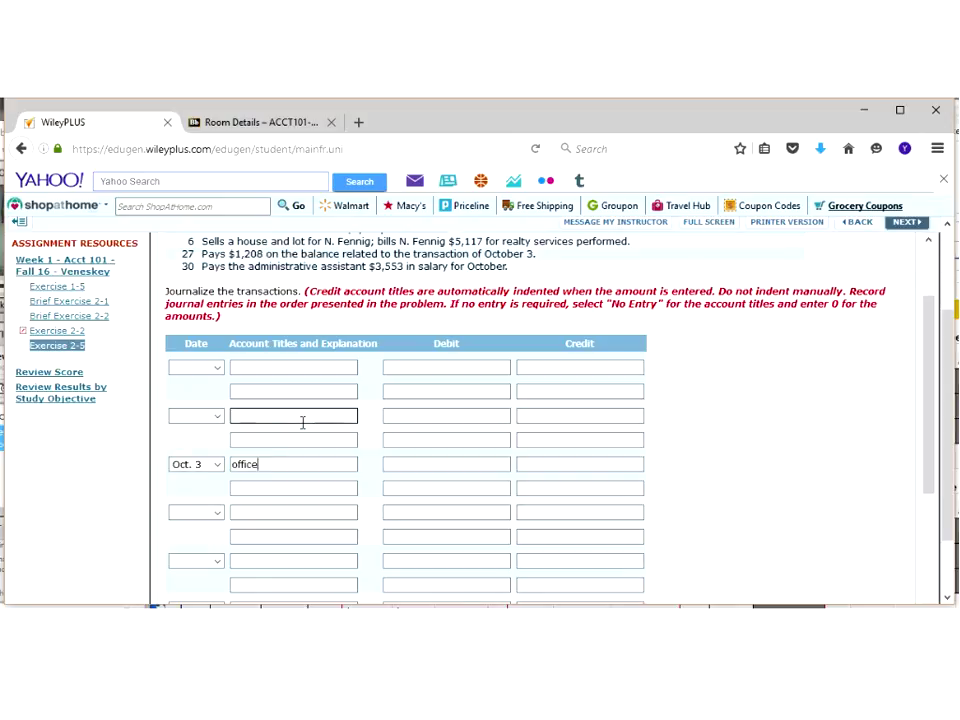
{"action": "key", "text": "BackSpace"}
{"action": "key", "text": "BackSpace"}
{"action": "key", "text": "BackSpace"}
{"action": "key", "text": "BackSpace"}
{"action": "type", "text": "dur"}
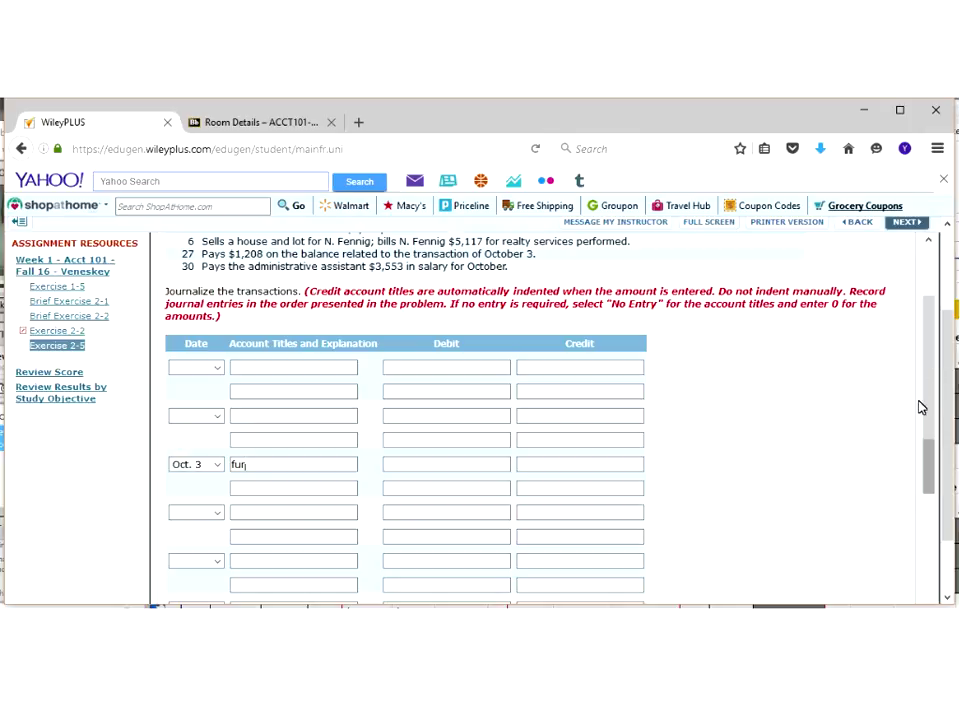
{"action": "scroll", "coordinate": [928, 385], "scroll_direction": "up", "scroll_amount": 2}
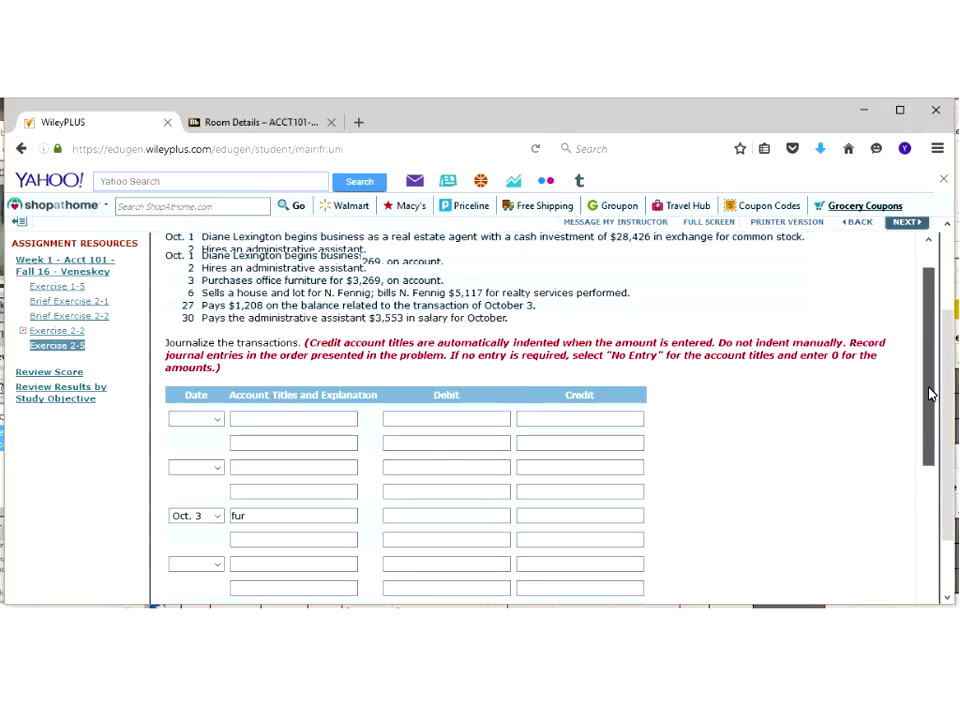
{"action": "scroll", "coordinate": [929, 409], "scroll_direction": "down", "scroll_amount": 1}
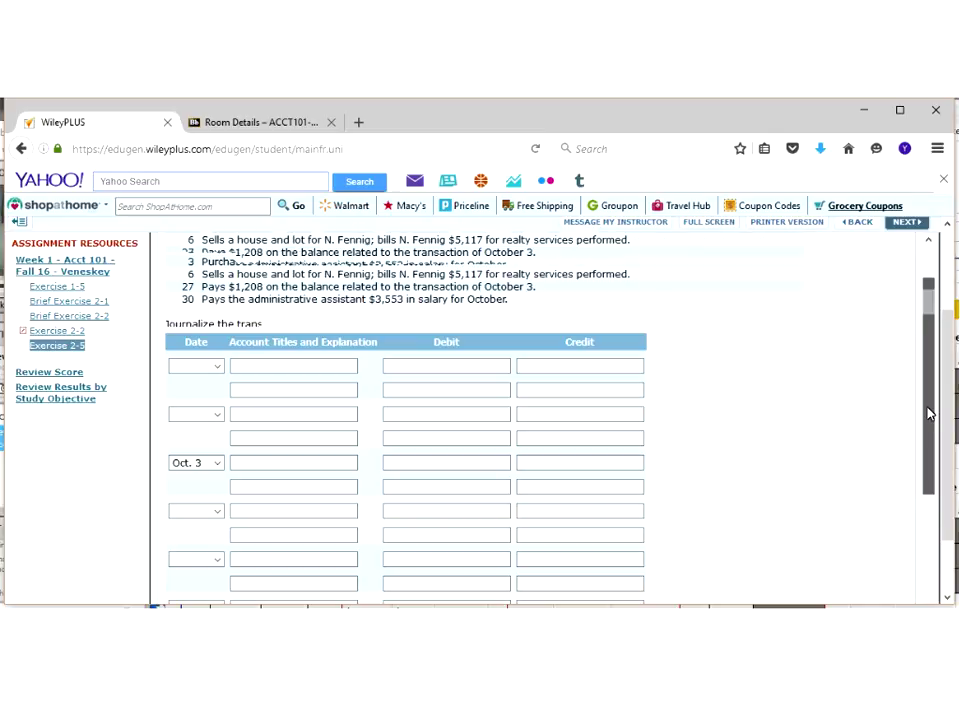
{"action": "left_click_drag", "start_coordinate": [929, 413], "coordinate": [932, 508]}
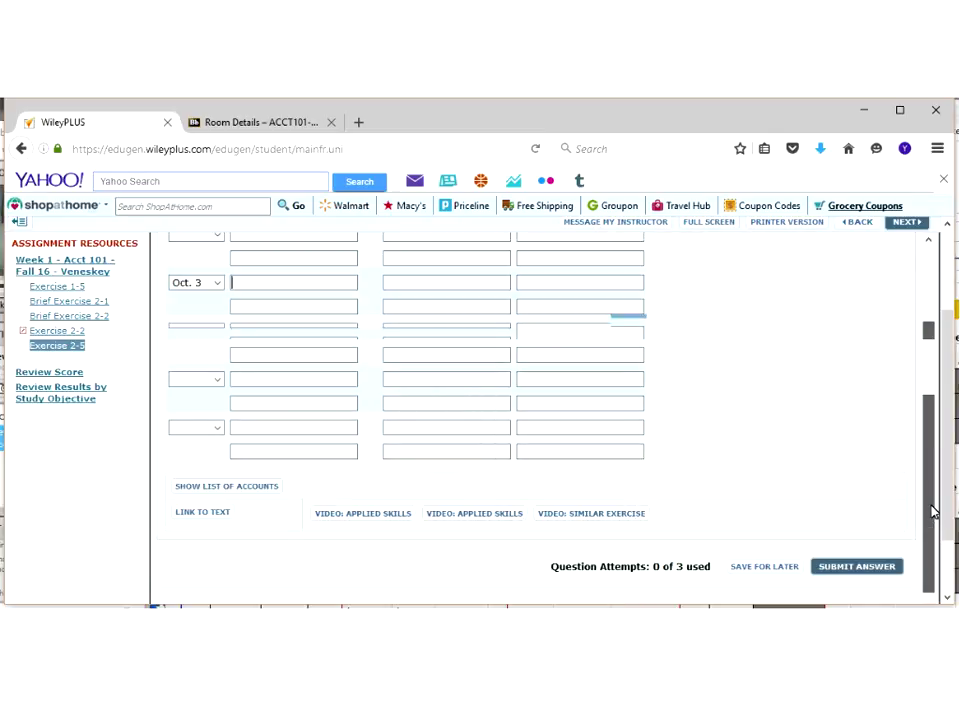
Step: Browse Exercise 2-5's List Of Accounts, then close that window
{"action": "left_click", "coordinate": [249, 490]}
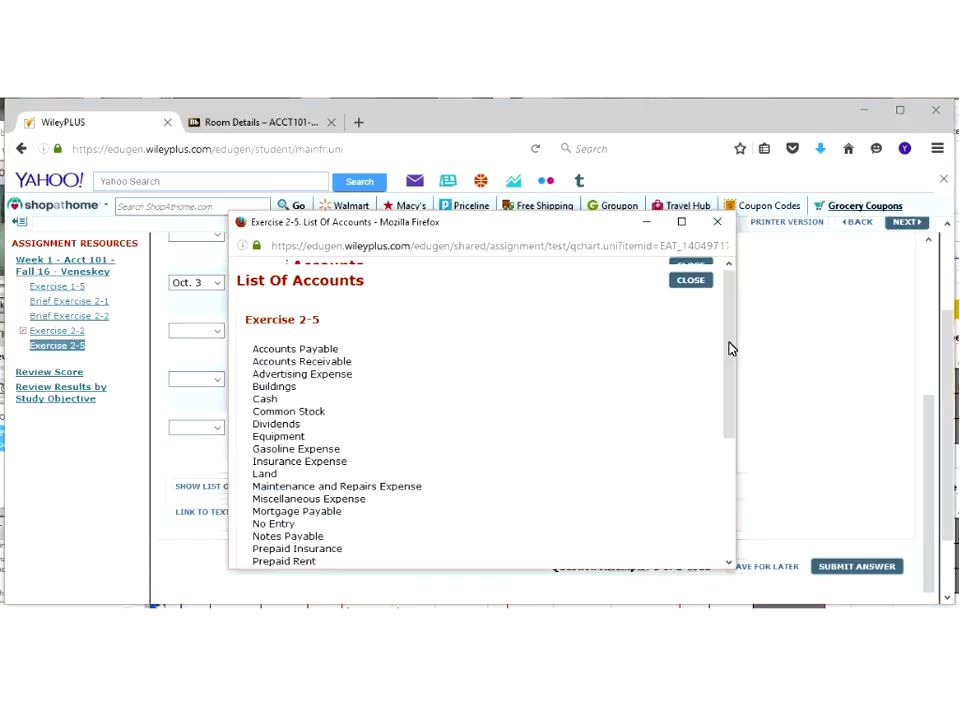
{"action": "scroll", "coordinate": [731, 350], "scroll_direction": "down", "scroll_amount": 2}
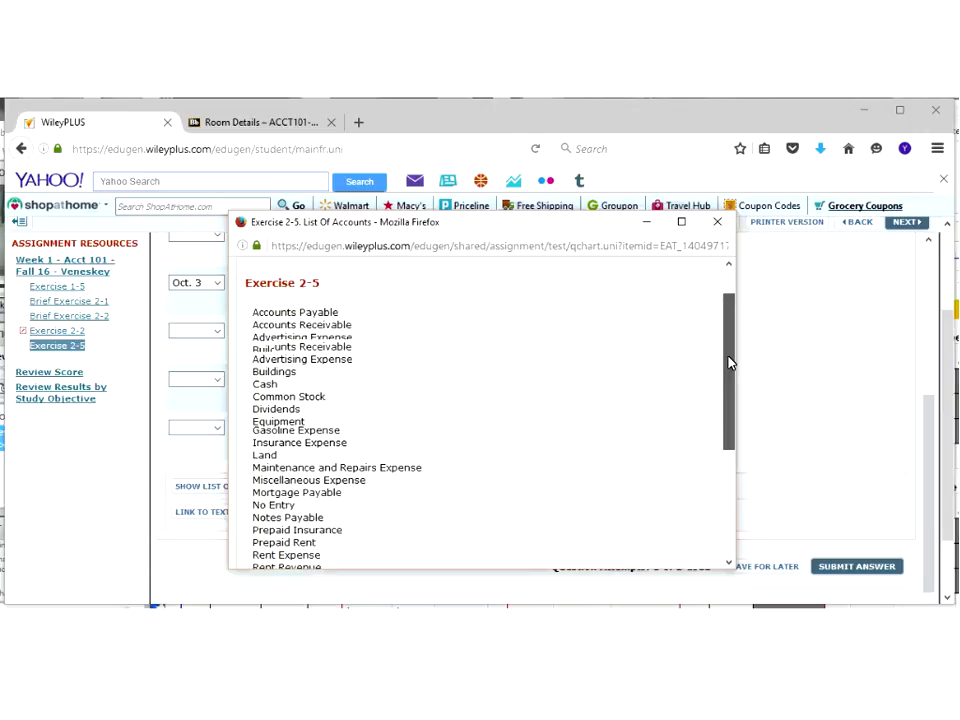
{"action": "scroll", "coordinate": [730, 332], "scroll_direction": "up", "scroll_amount": 2}
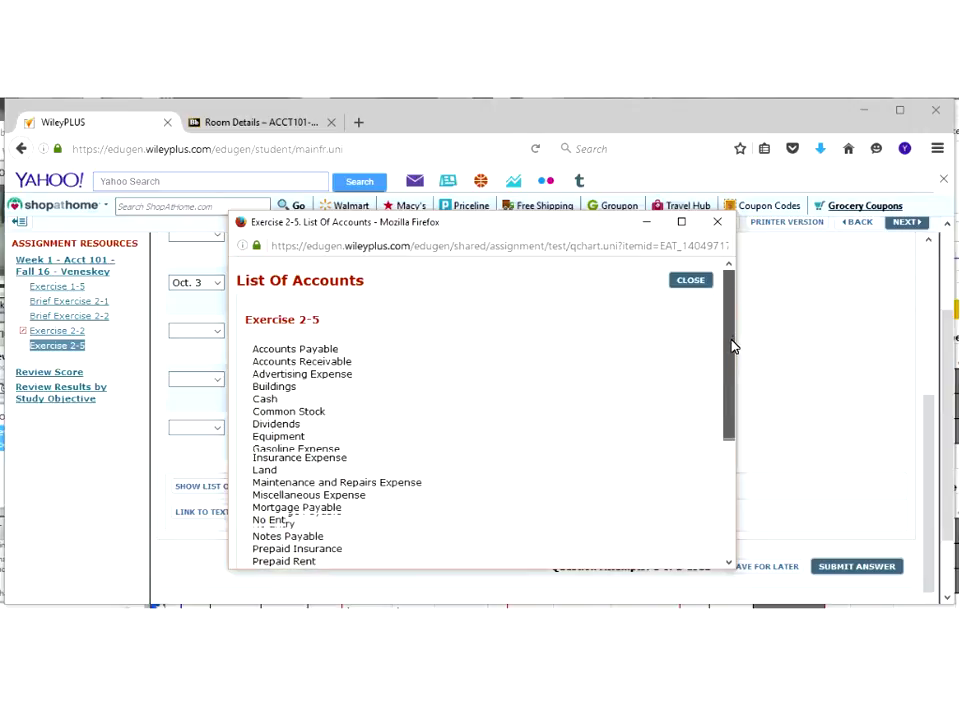
{"action": "scroll", "coordinate": [730, 360], "scroll_direction": "down", "scroll_amount": 1}
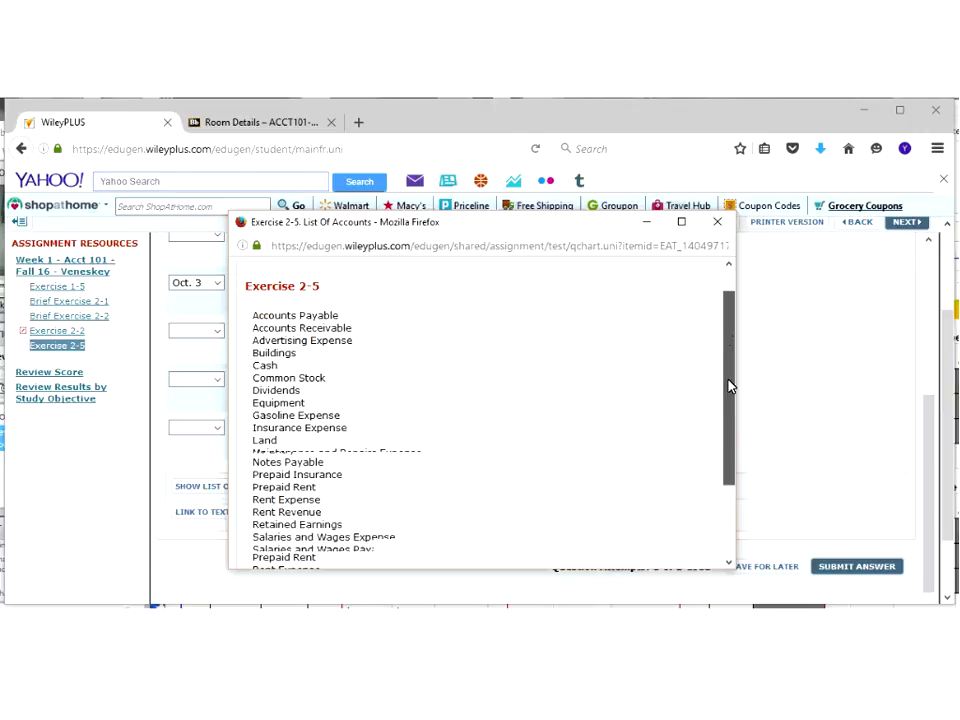
{"action": "scroll", "coordinate": [729, 385], "scroll_direction": "down", "scroll_amount": 1}
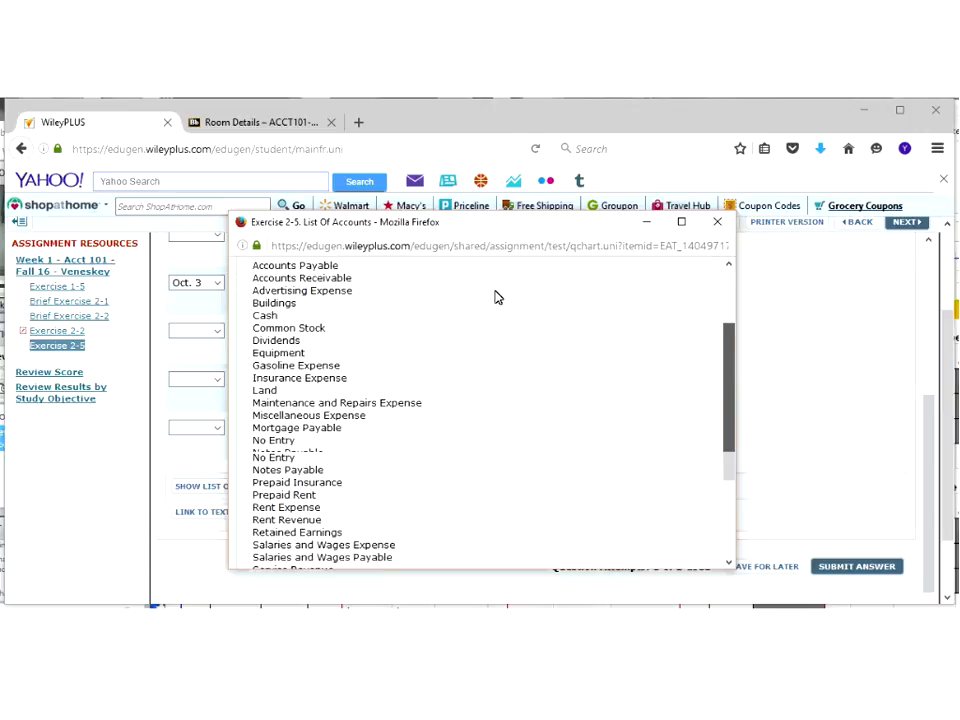
{"action": "scroll", "coordinate": [310, 325], "scroll_direction": "up", "scroll_amount": 1}
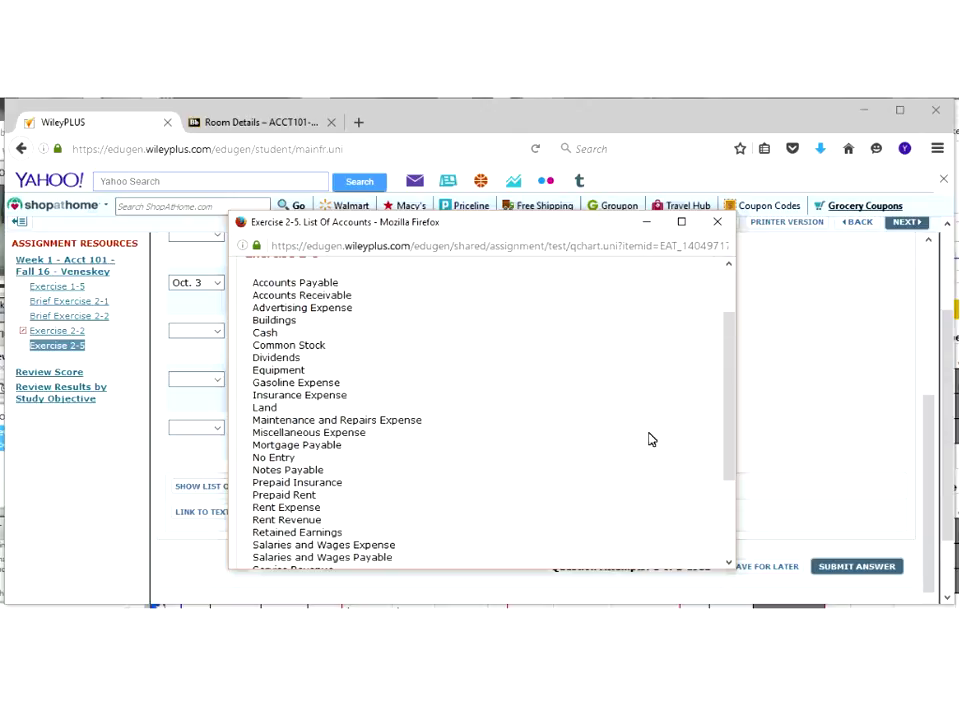
{"action": "left_click", "coordinate": [720, 224]}
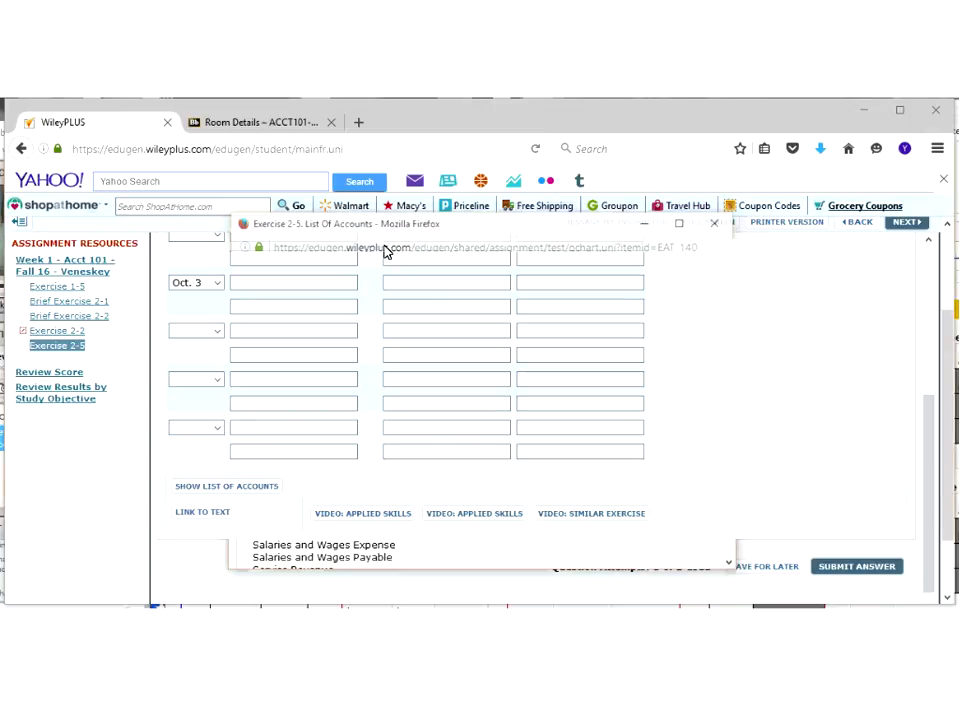
Step: Select Equipment as the Oct. 3 entry's account title
{"action": "left_click", "coordinate": [279, 282]}
{"action": "type", "text": "equ"}
{"action": "key", "text": "BackSpace"}
{"action": "key", "text": "BackSpace"}
{"action": "key", "text": "BackSpace"}
{"action": "type", "text": "eq"}
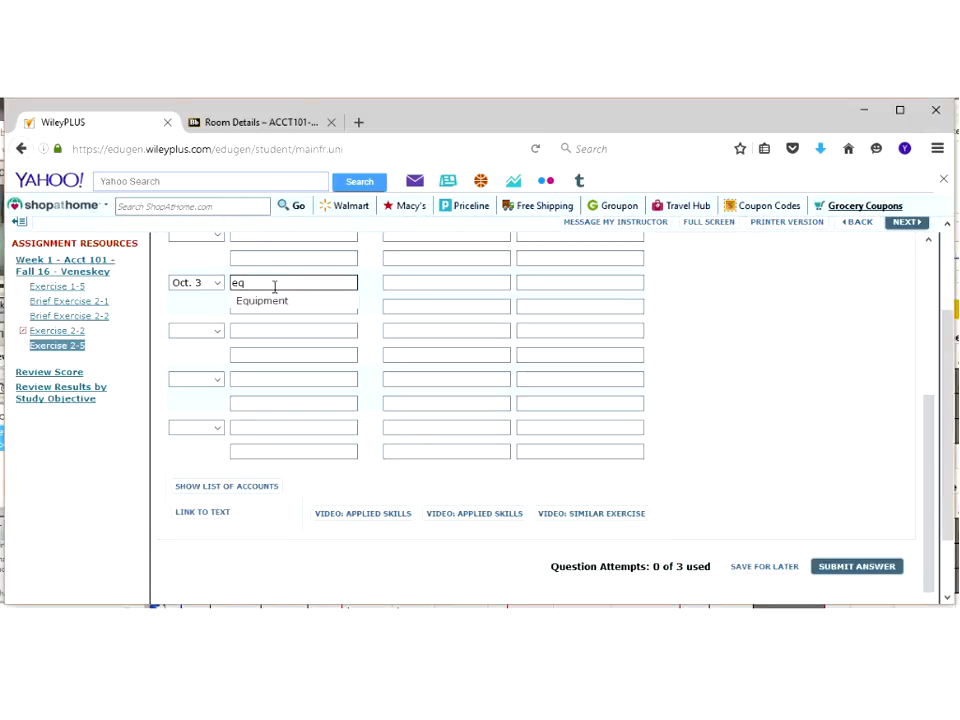
{"action": "left_click", "coordinate": [270, 302]}
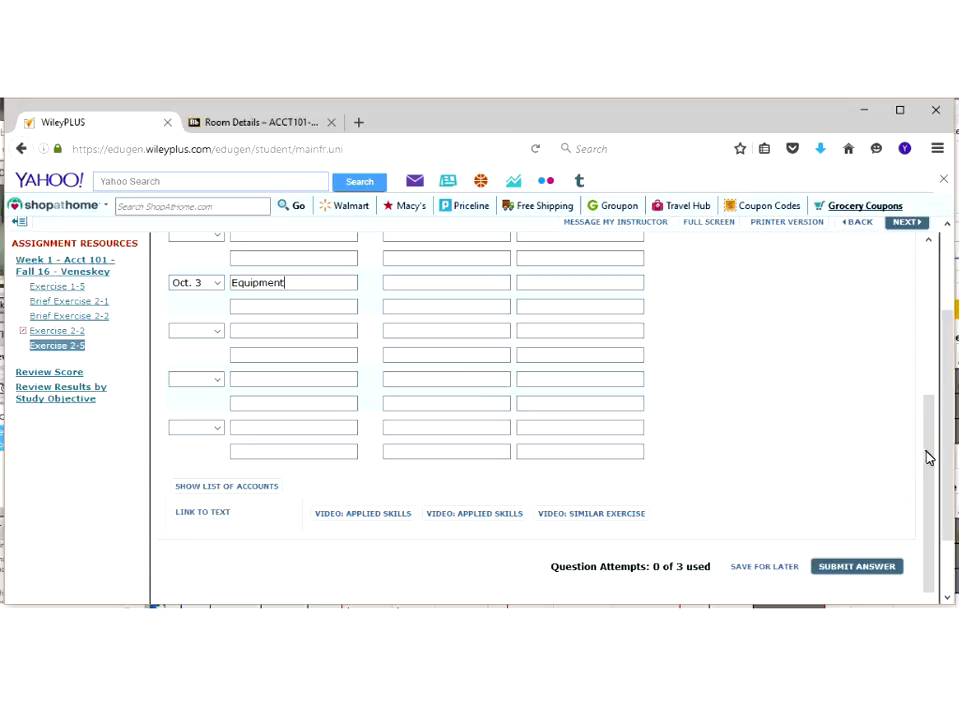
{"action": "scroll", "coordinate": [933, 385], "scroll_direction": "up", "scroll_amount": 1}
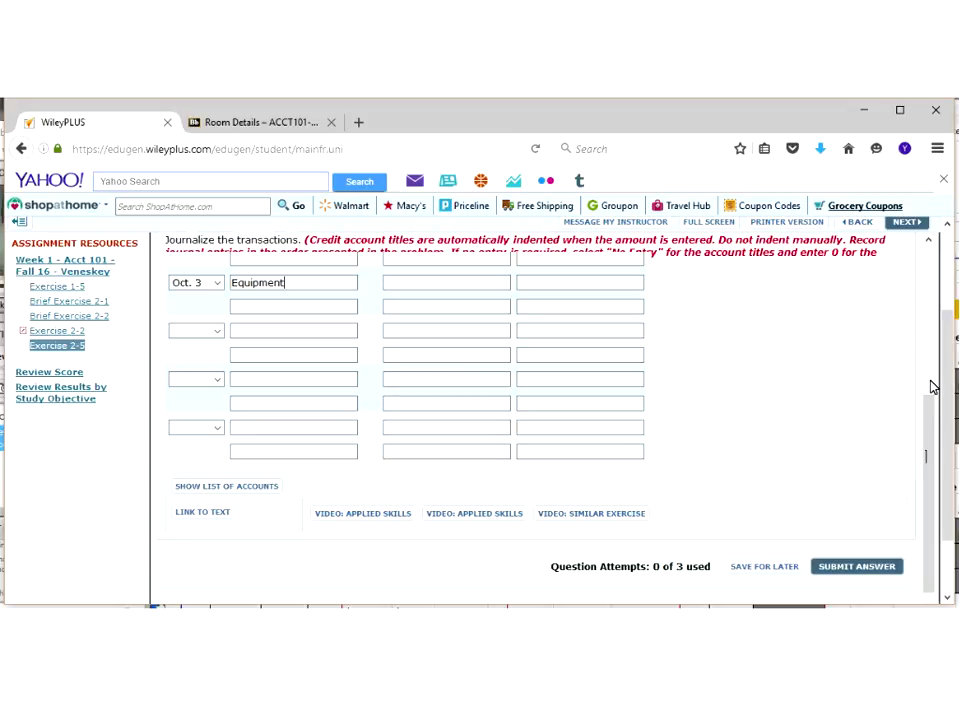
{"action": "scroll", "coordinate": [932, 386], "scroll_direction": "up", "scroll_amount": 3}
{"action": "scroll", "coordinate": [926, 381], "scroll_direction": "up", "scroll_amount": 2}
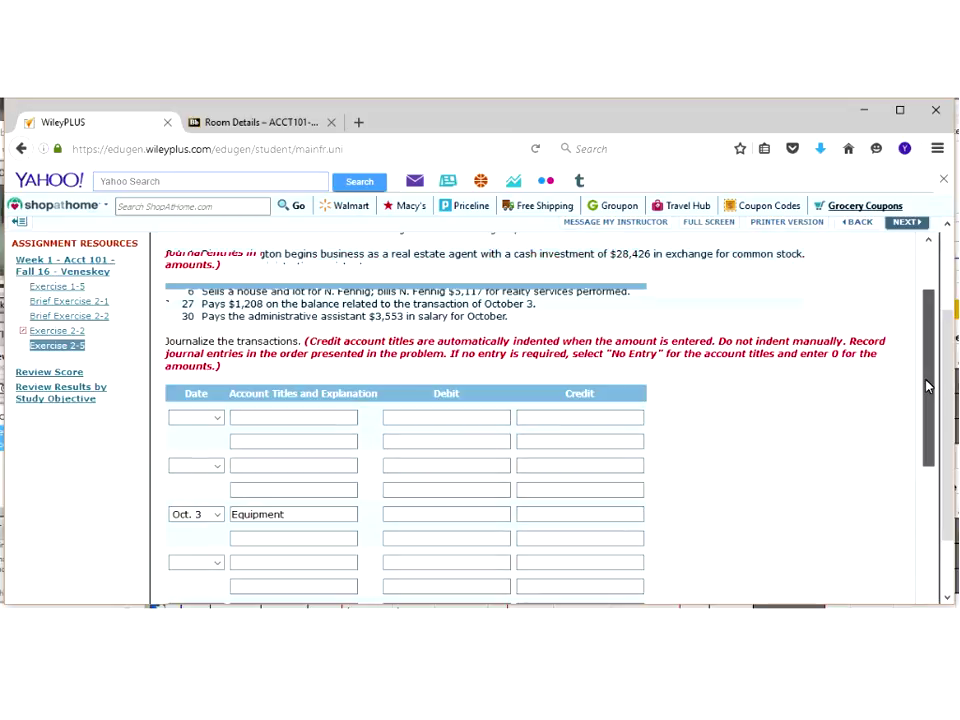
Step: Enter a 3269 debit for Equipment on the Oct. 3 entry
{"action": "left_click", "coordinate": [401, 514]}
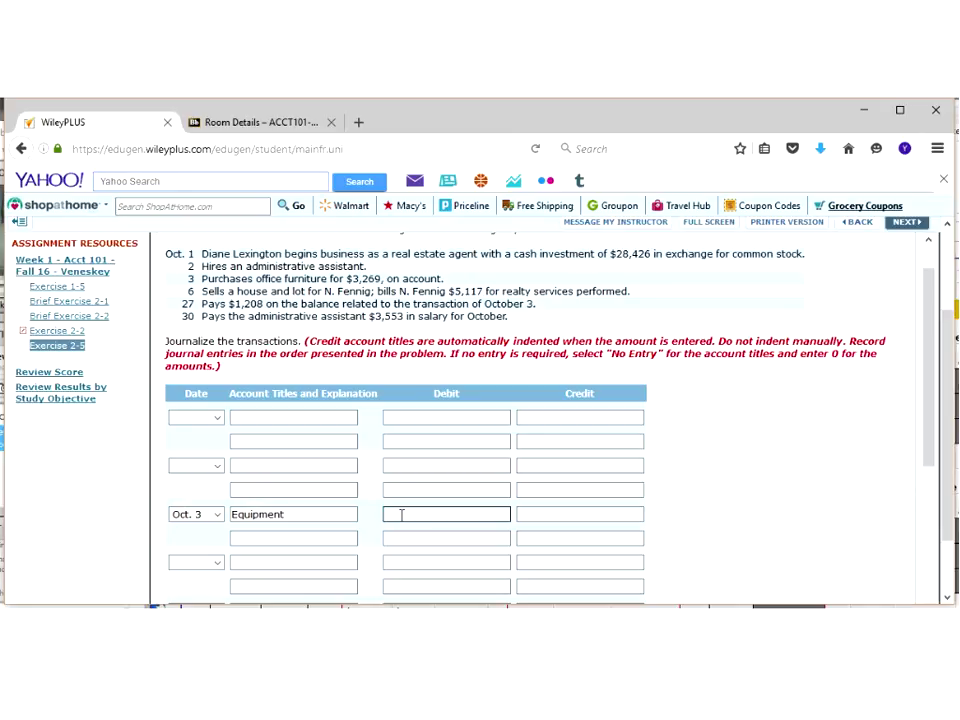
{"action": "type", "text": "3269"}
{"action": "left_click", "coordinate": [538, 511]}
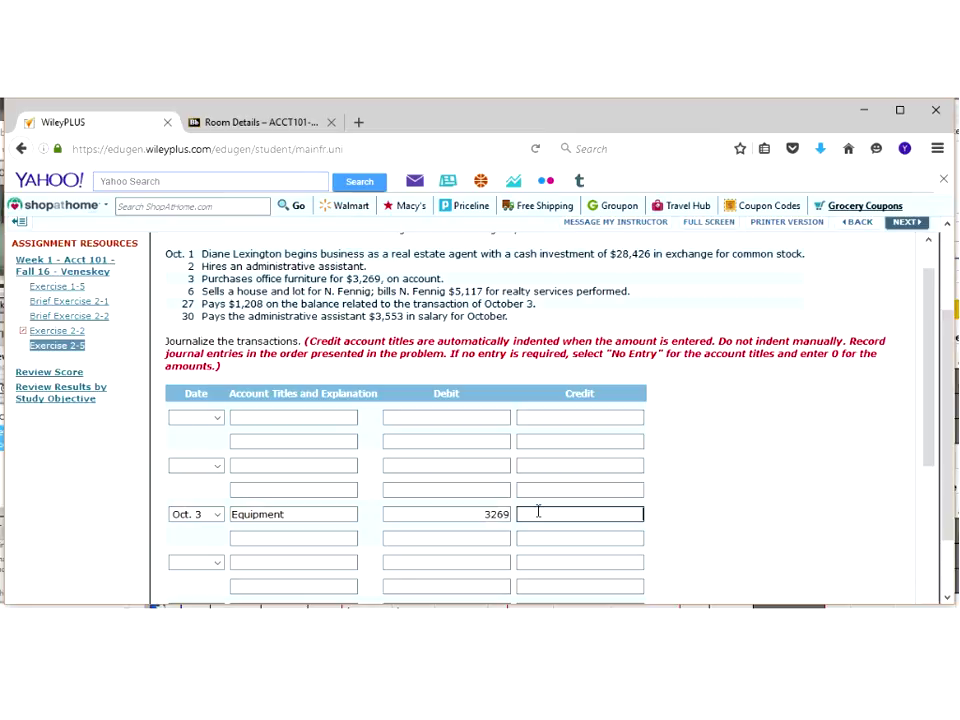
{"action": "left_click", "coordinate": [459, 514]}
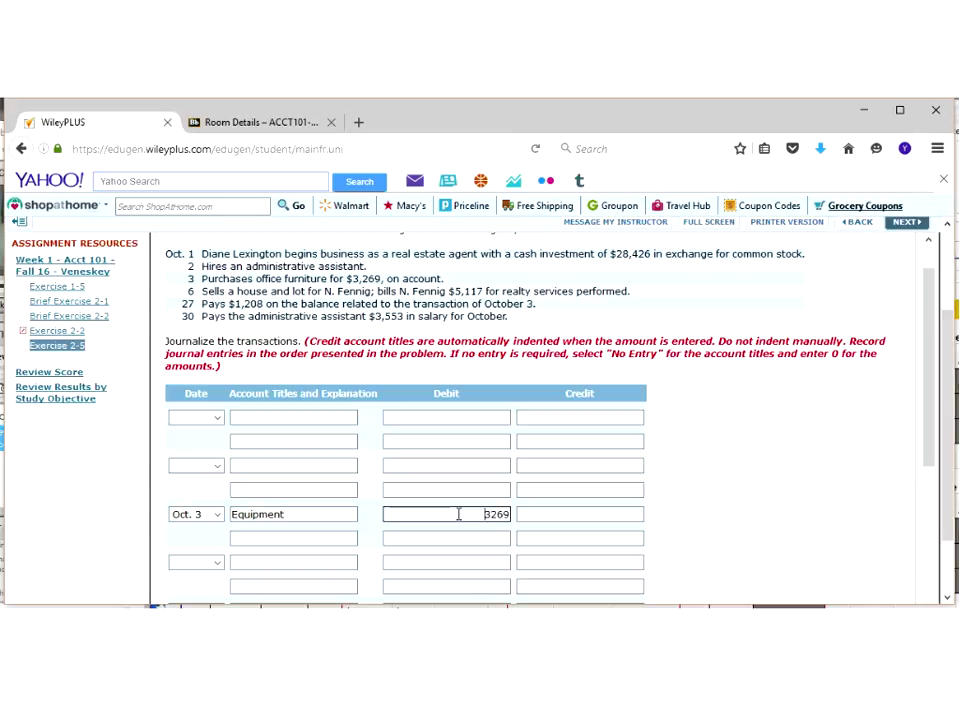
{"action": "left_click", "coordinate": [293, 516]}
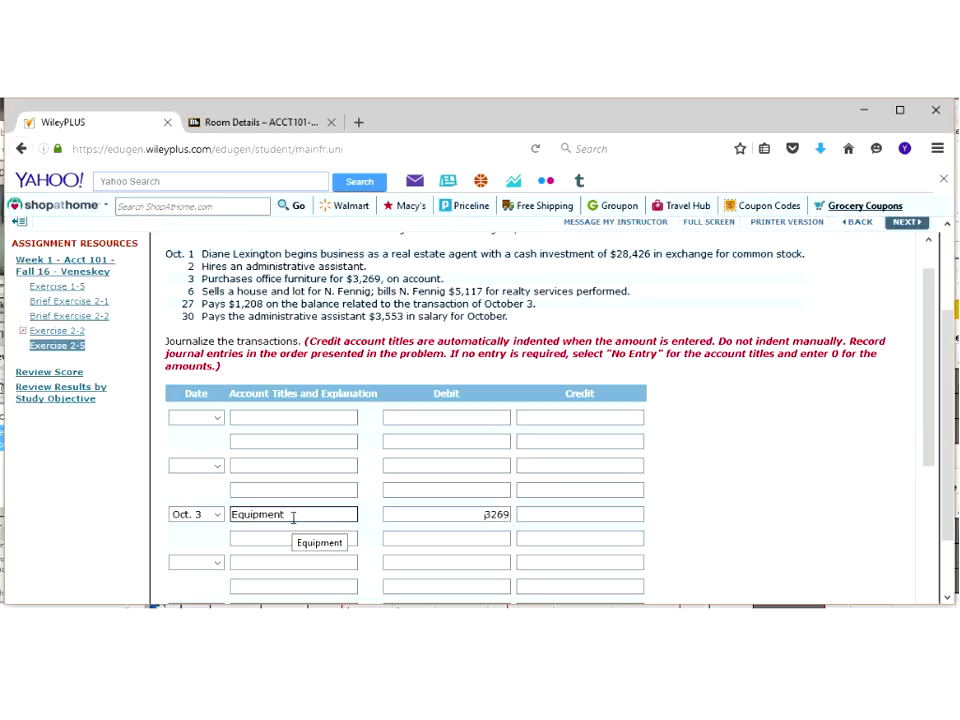
{"action": "left_click", "coordinate": [497, 515]}
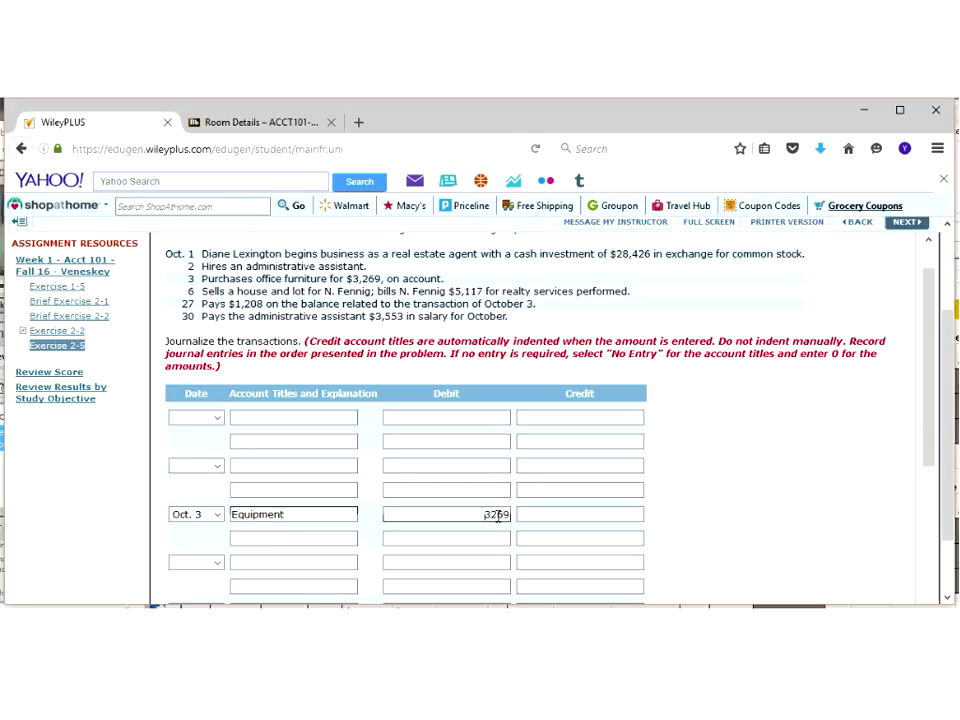
{"action": "left_click", "coordinate": [497, 515]}
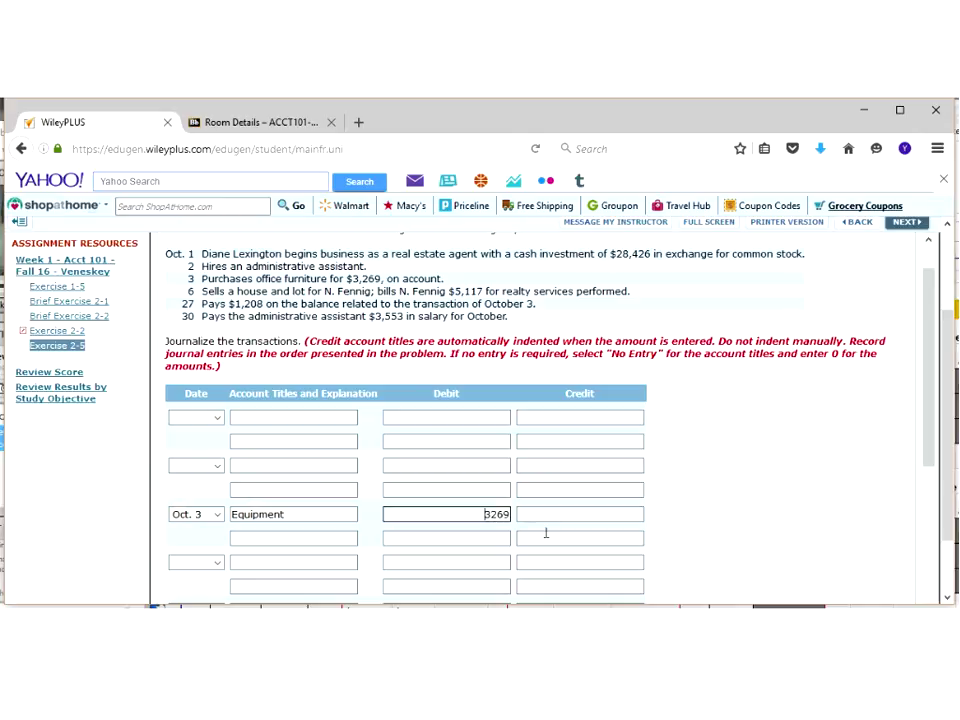
{"action": "left_click", "coordinate": [280, 541]}
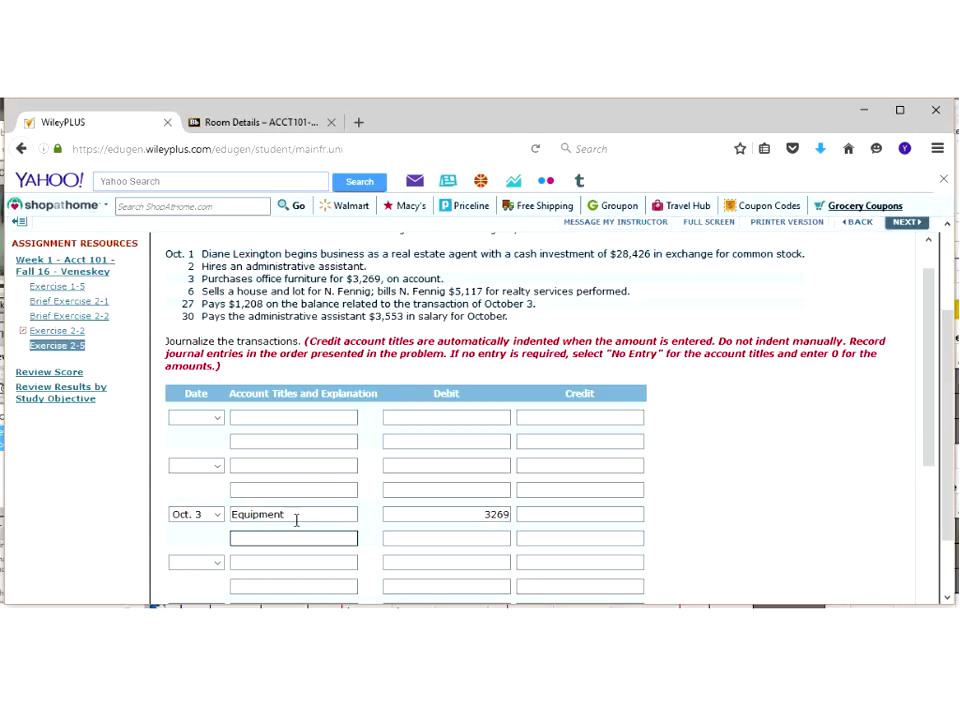
Step: Credit Accounts Payable for 3269 on the line below Equipment in the Oct. 3 entry
{"action": "left_click", "coordinate": [300, 514]}
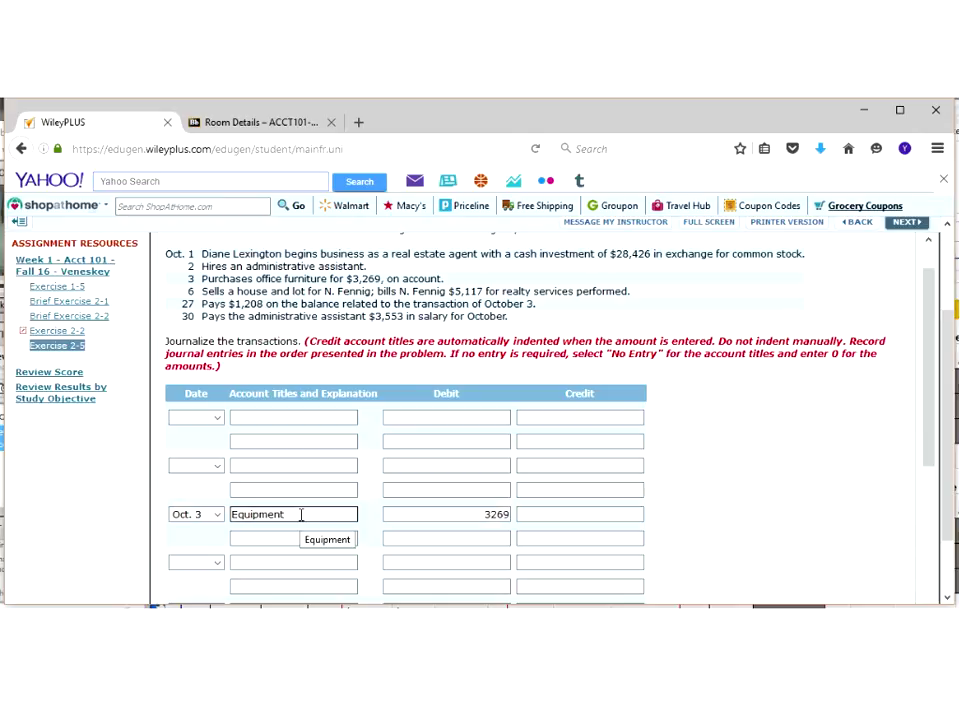
{"action": "left_click", "coordinate": [375, 276]}
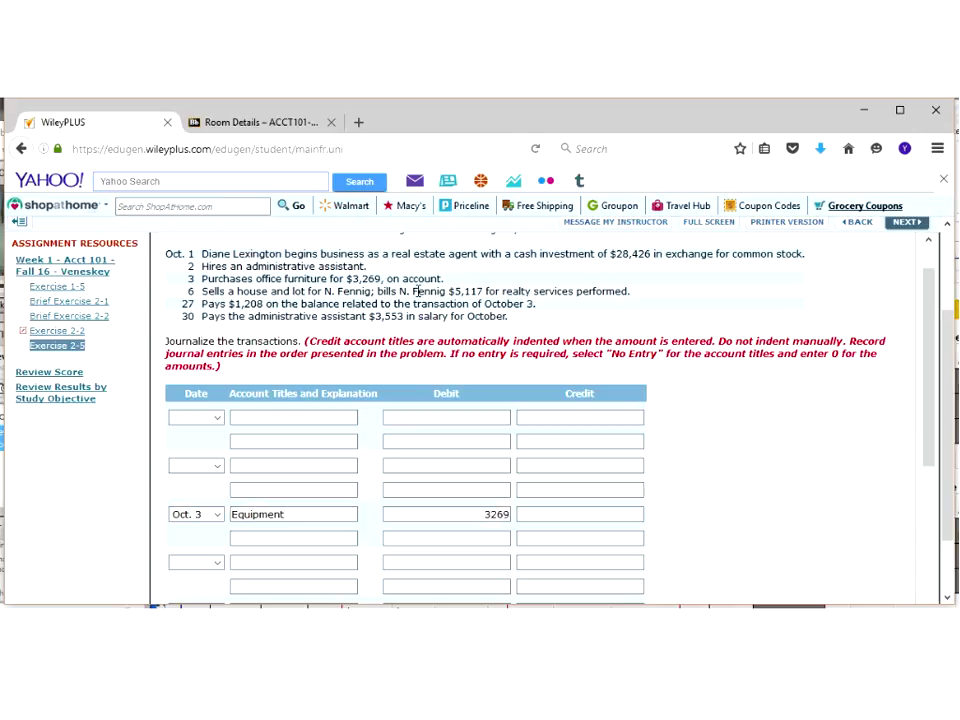
{"action": "key", "text": "Tab"}
{"action": "type", "text": "acc"}
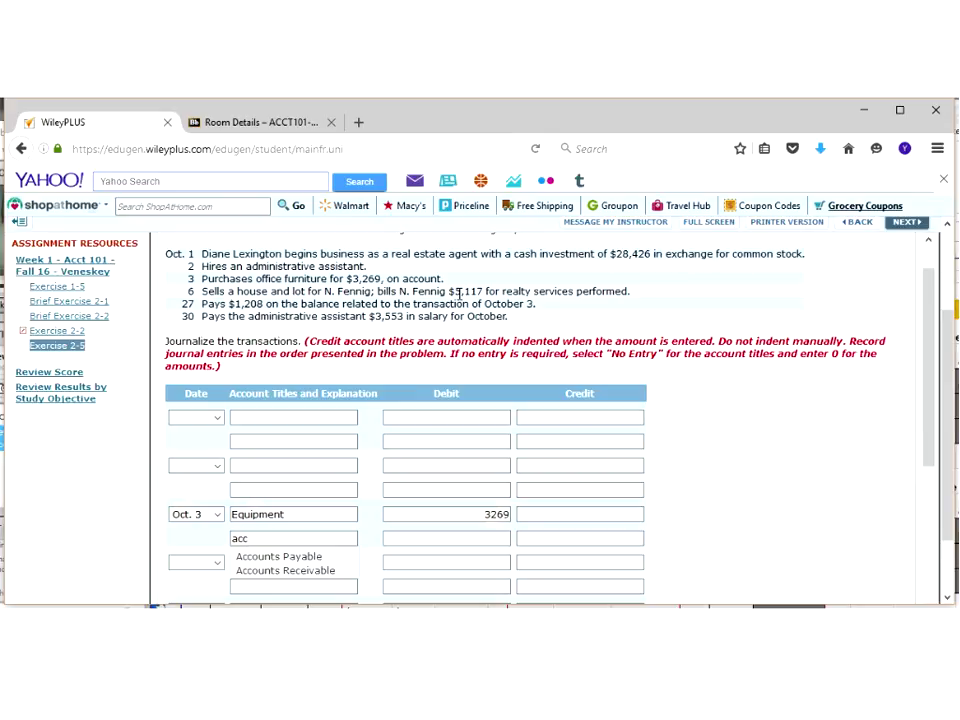
{"action": "key", "text": "Down"}
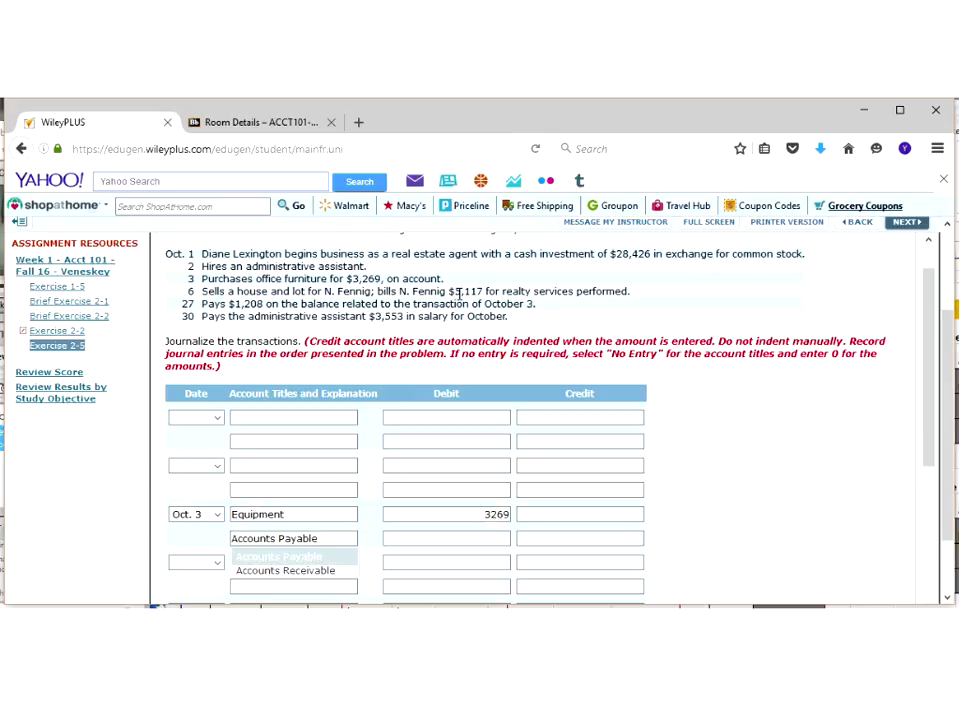
{"action": "key", "text": "Tab"}
{"action": "key", "text": "Tab"}
{"action": "type", "text": "269"}
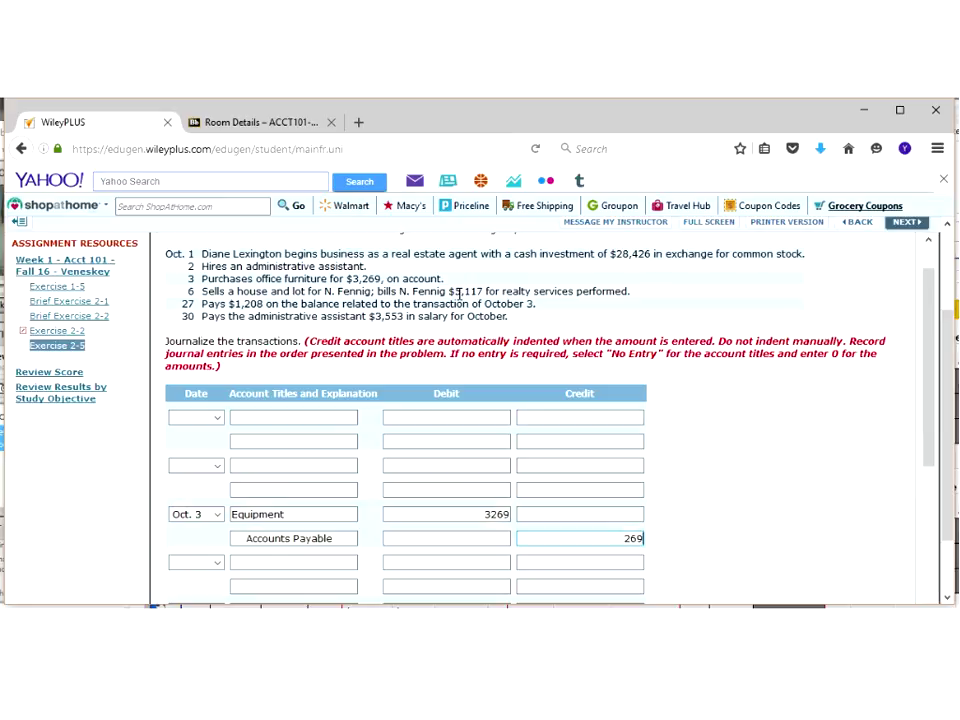
{"action": "key", "text": "Home"}
{"action": "type", "text": "3"}
{"action": "left_click", "coordinate": [606, 536]}
{"action": "left_click", "coordinate": [251, 510]}
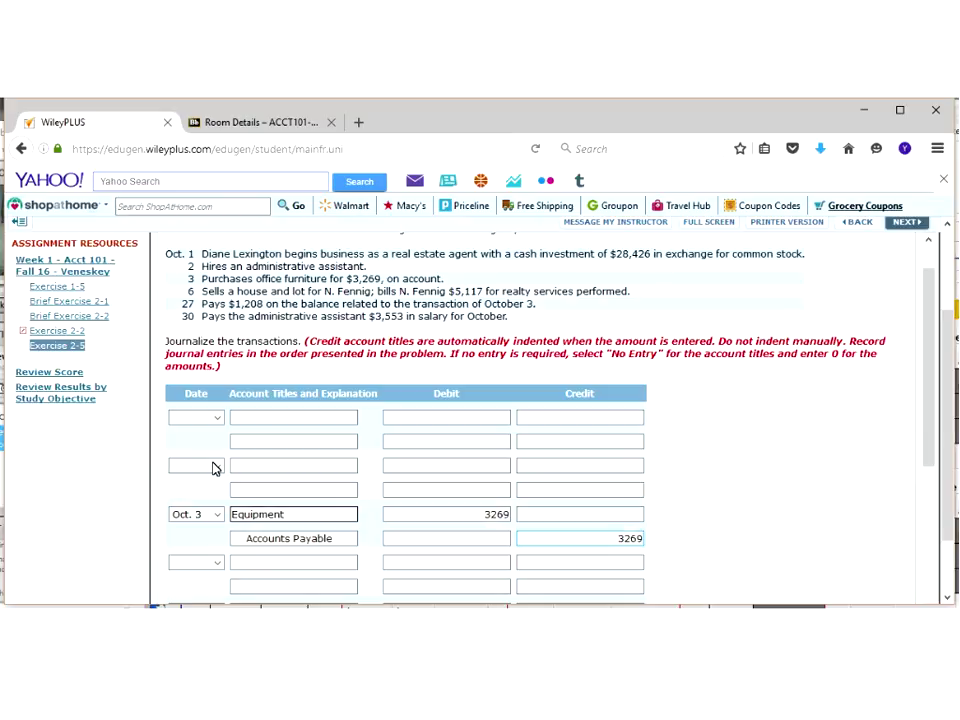
{"action": "left_click", "coordinate": [213, 468]}
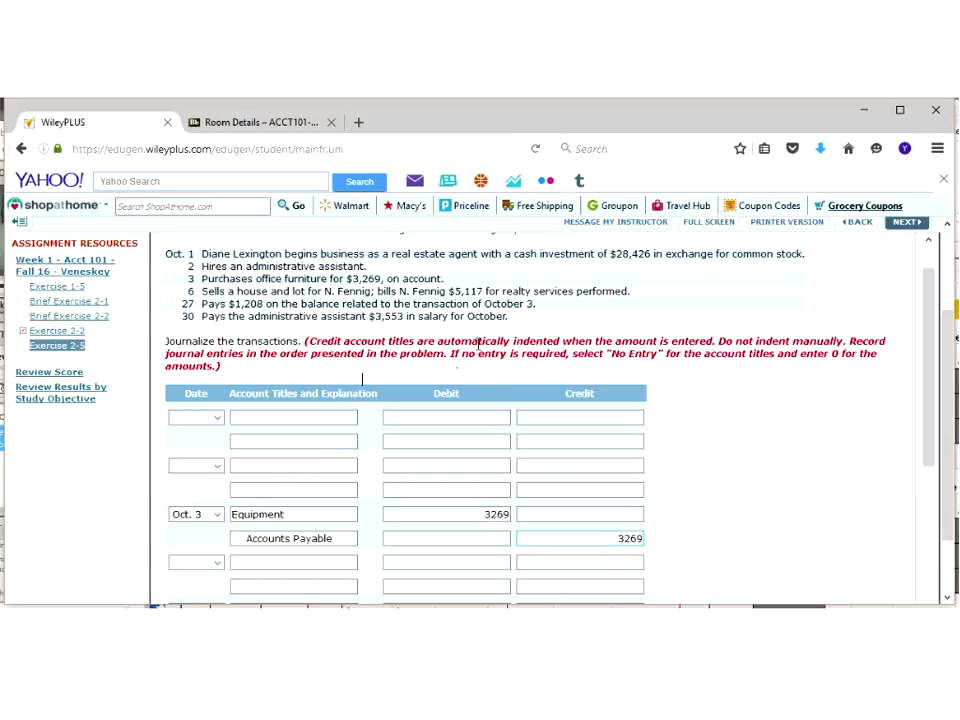
Step: Date the entry Oct. 2 and record No Entry on both lines with 0 debit and 0 credit
{"action": "left_click", "coordinate": [217, 467]}
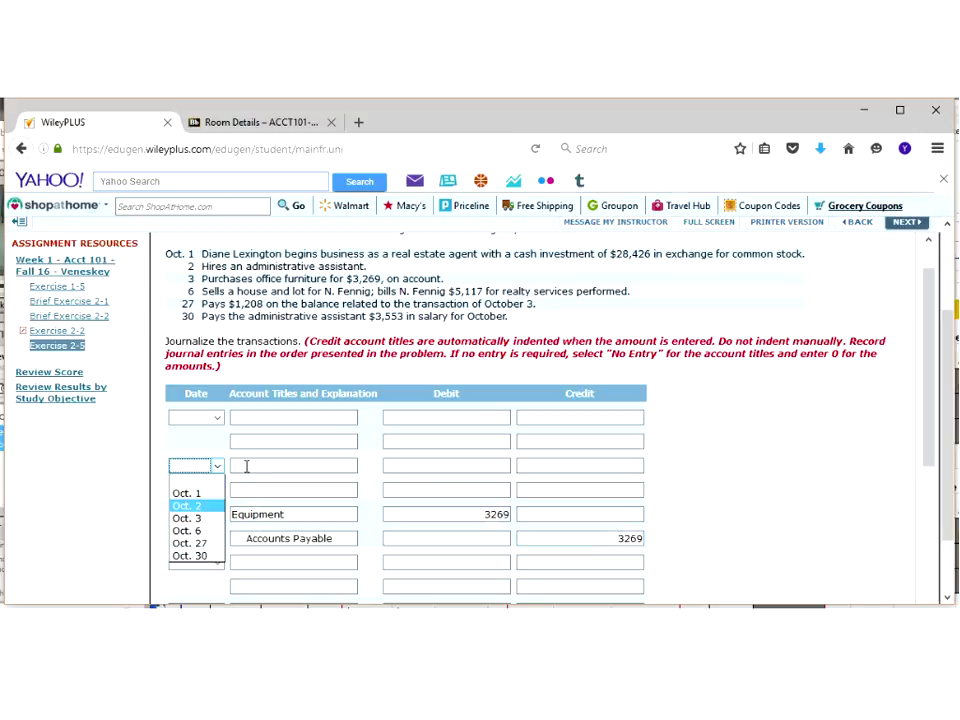
{"action": "key", "text": "Tab"}
{"action": "type", "text": "no entry"}
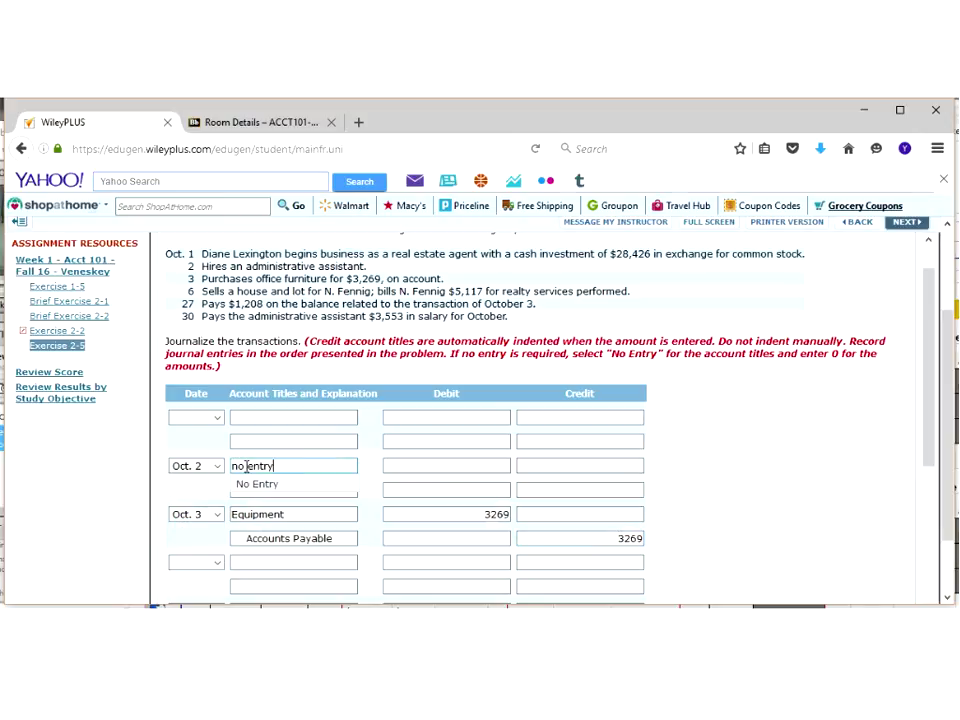
{"action": "key", "text": "Tab"}
{"action": "type", "text": "0"}
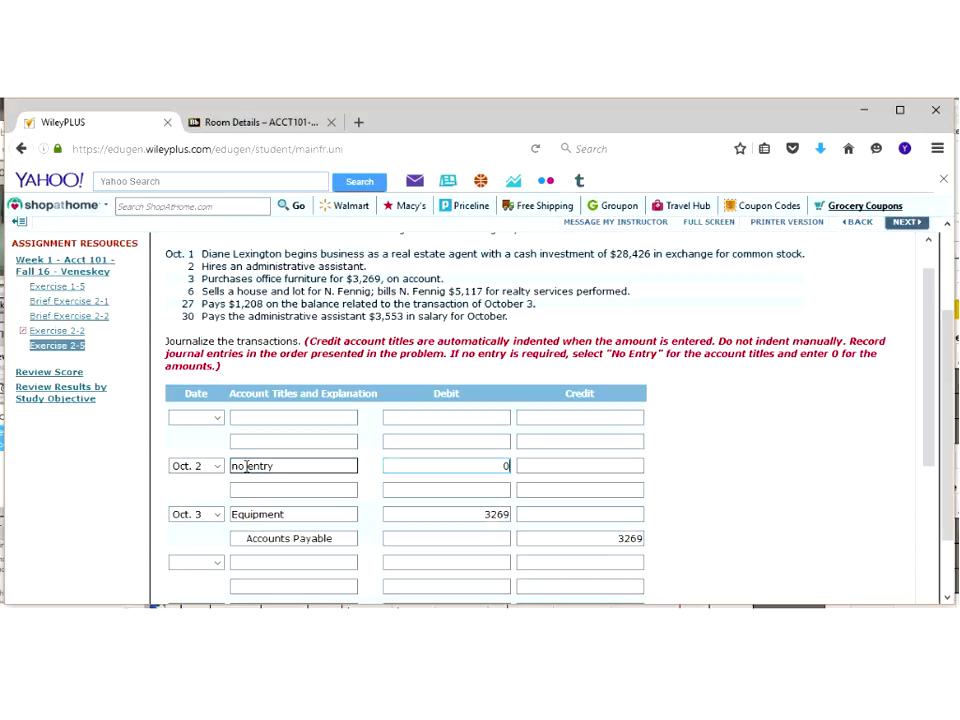
{"action": "key", "text": "Tab"}
{"action": "type", "text": "no en"}
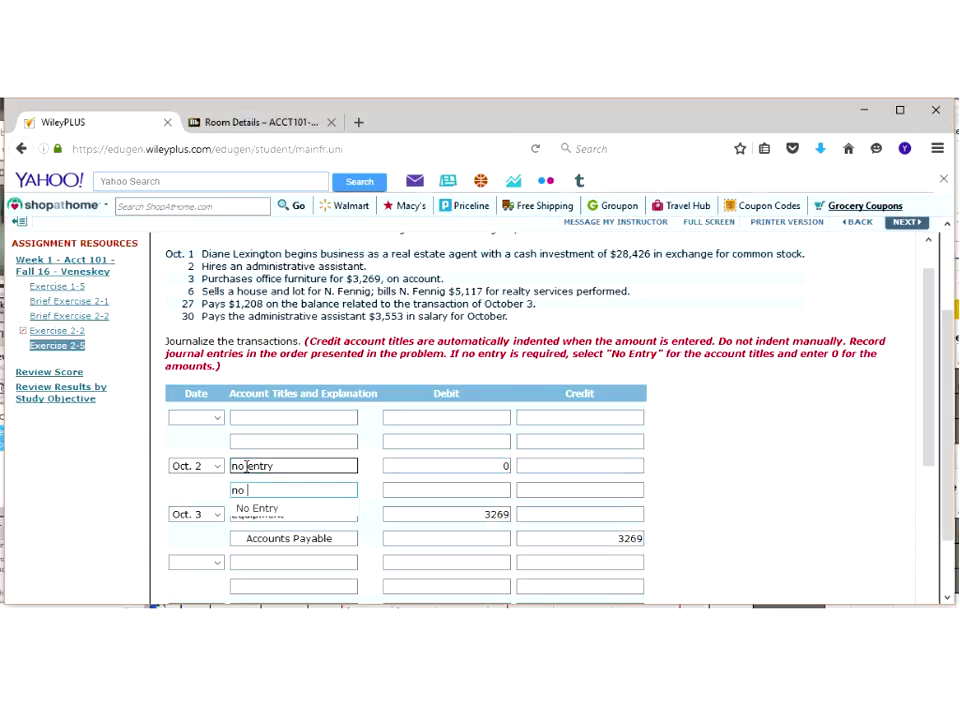
{"action": "key", "text": "Tab"}
{"action": "key", "text": "Tab"}
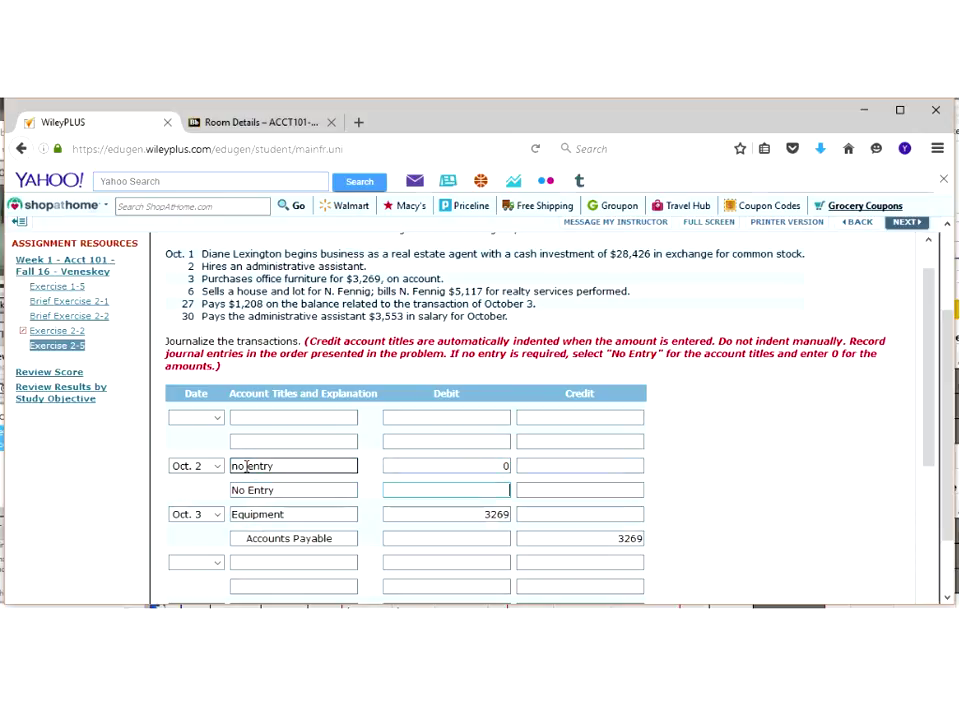
{"action": "type", "text": "0"}
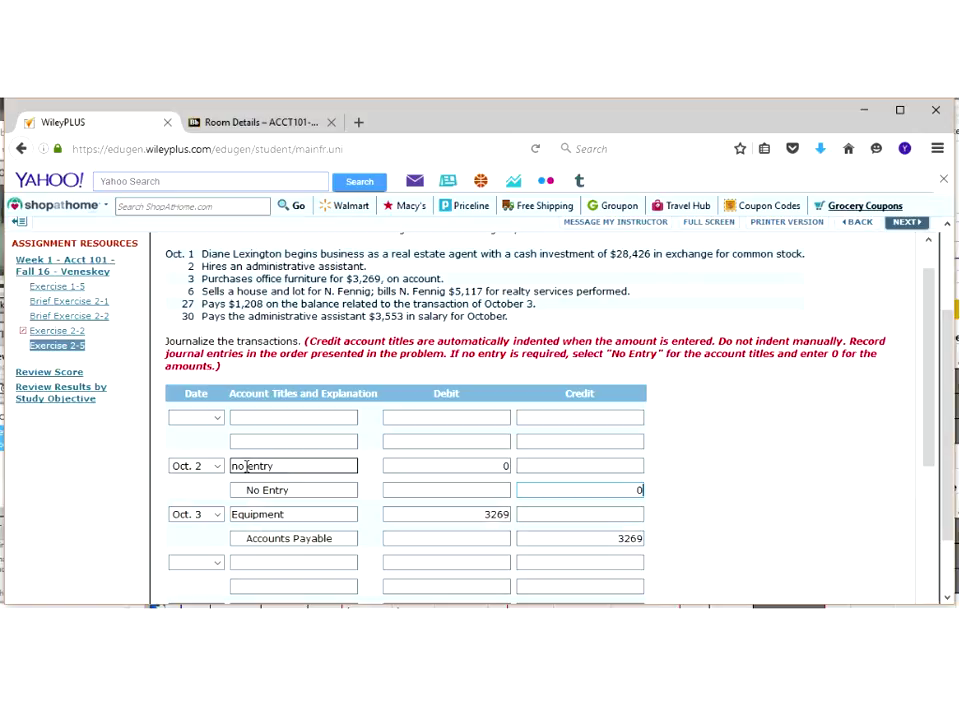
{"action": "left_click", "coordinate": [256, 490]}
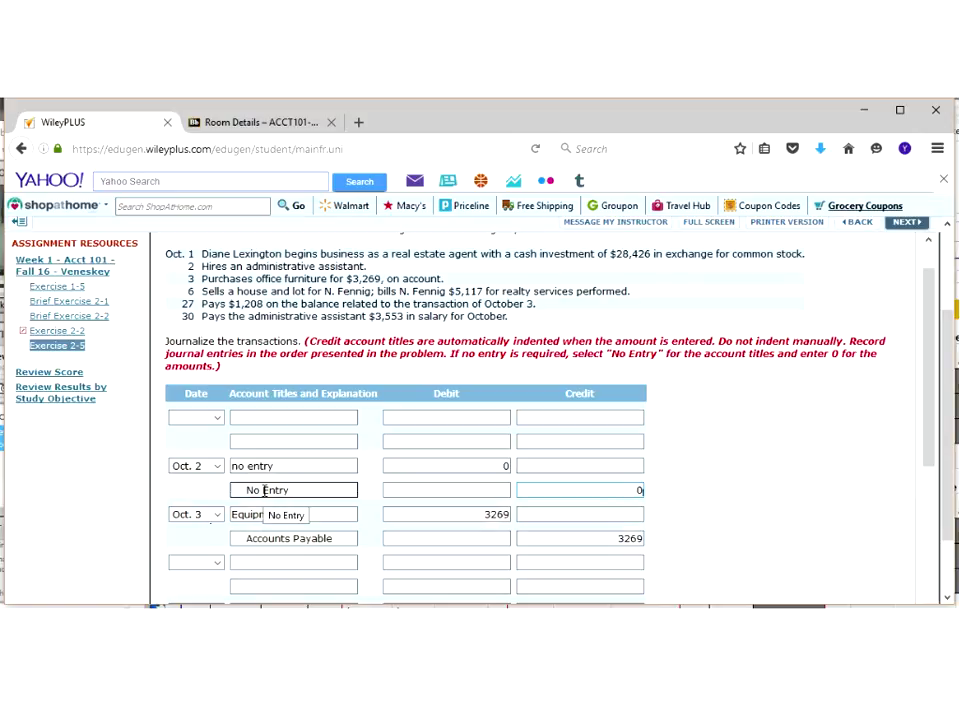